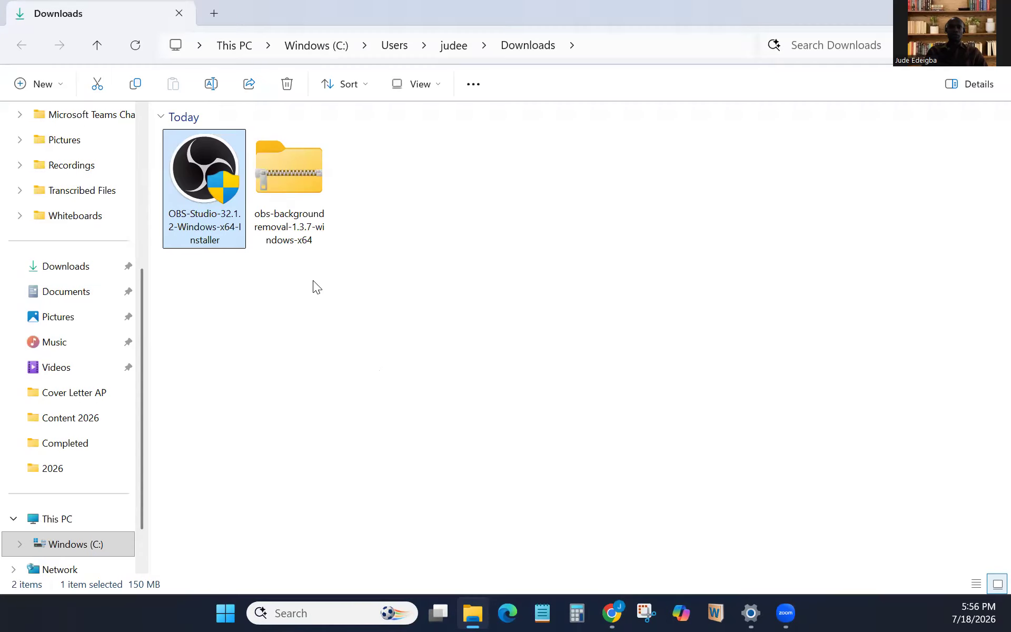
Step: Install OBS Studio 32.1.2 from the downloaded installer and finish setup with the launch option enabled
left_click(296, 200)
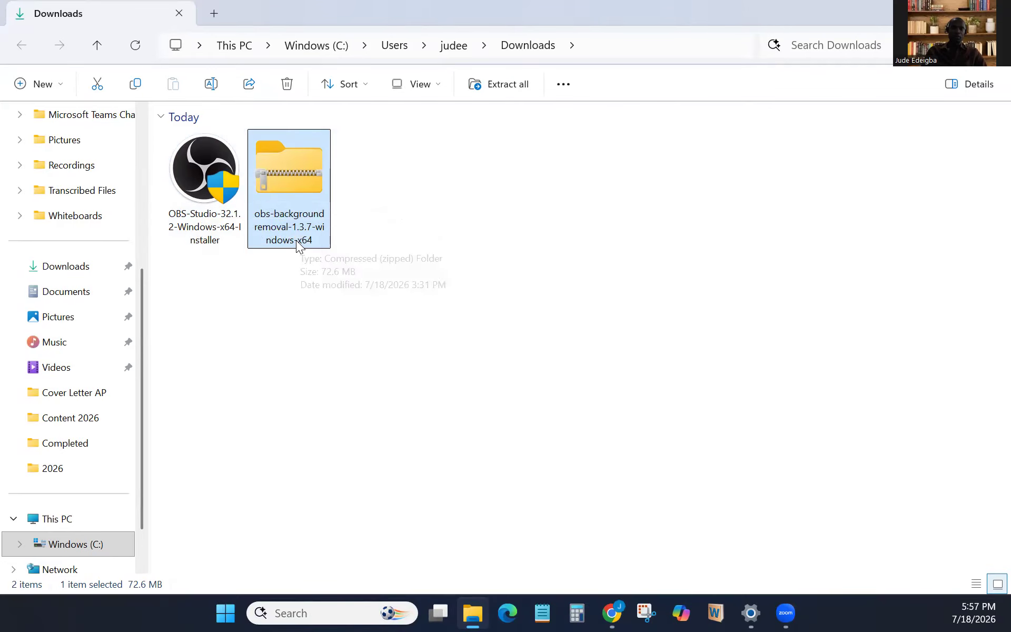
double_click(202, 201)
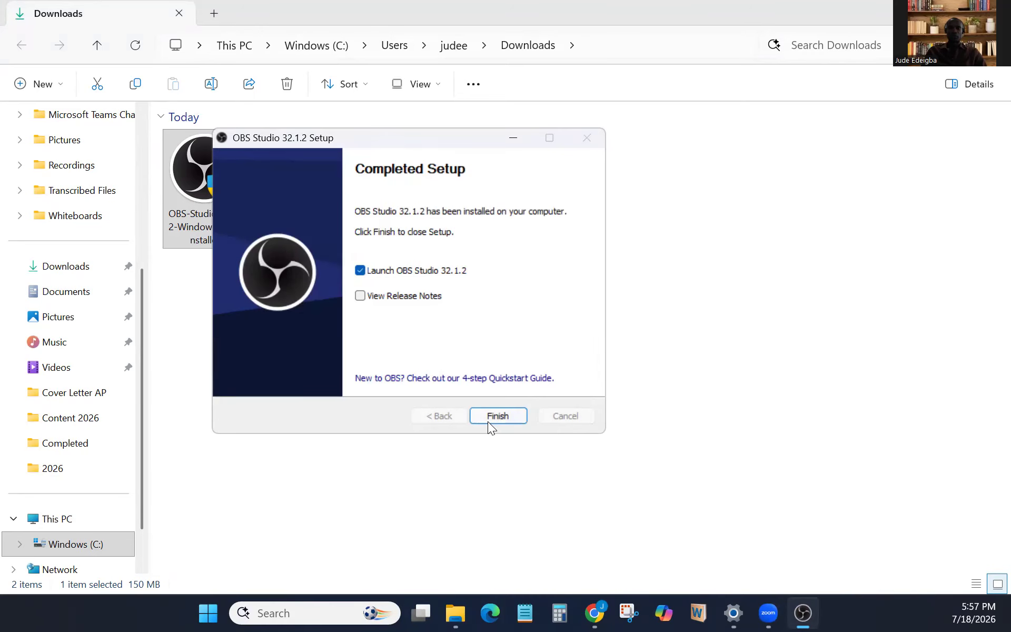
left_click(495, 421)
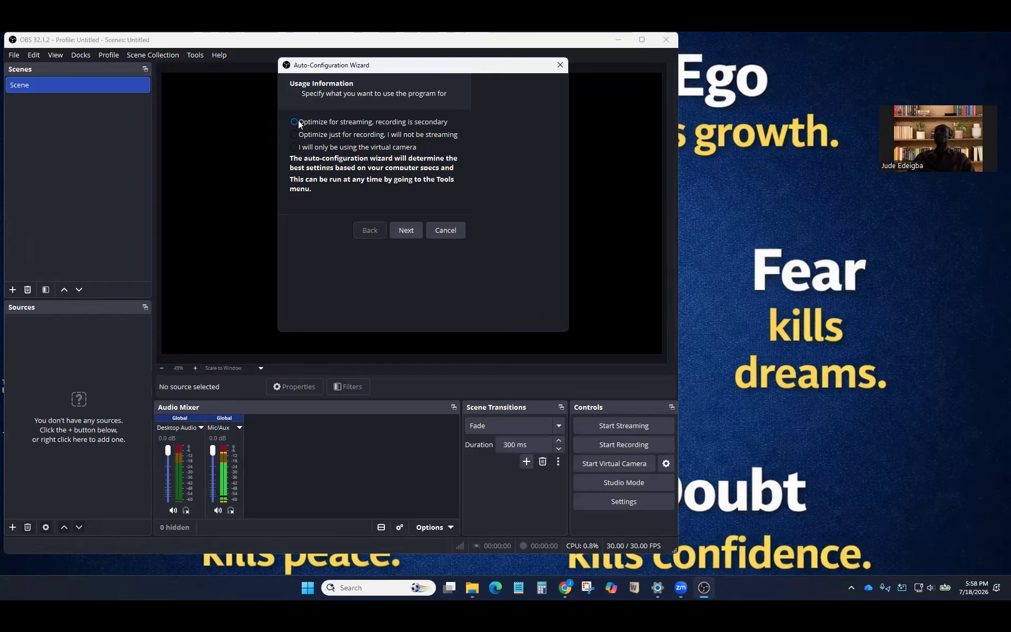
Step: Review the auto-configuration wizard's usage, canvas resolution and streaming service options, and cancel the wizard without applying anything
left_click(411, 230)
left_click(429, 126)
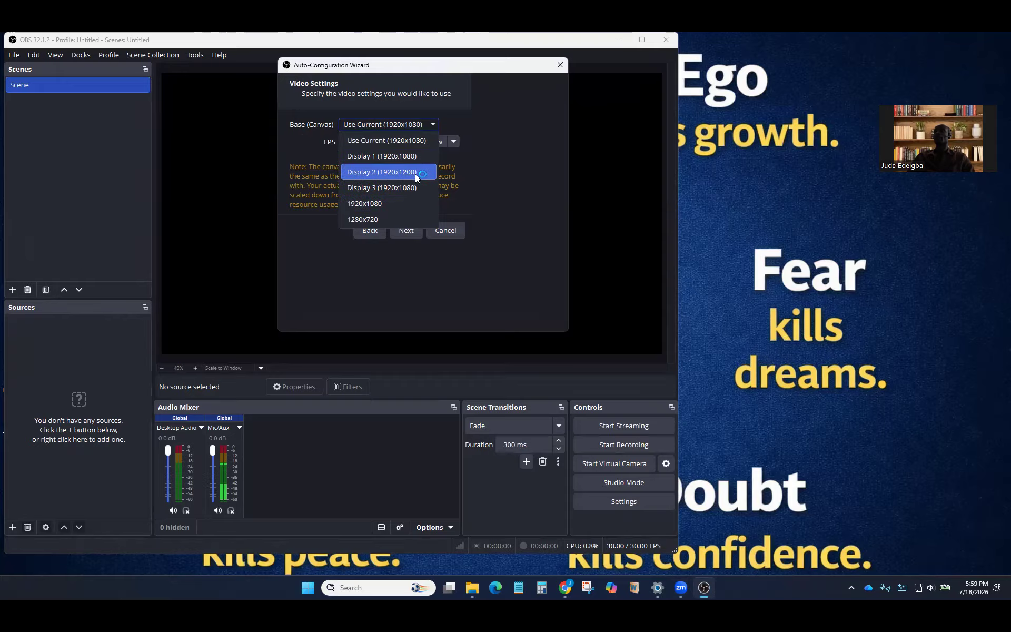
left_click(420, 127)
left_click(406, 230)
left_click(410, 129)
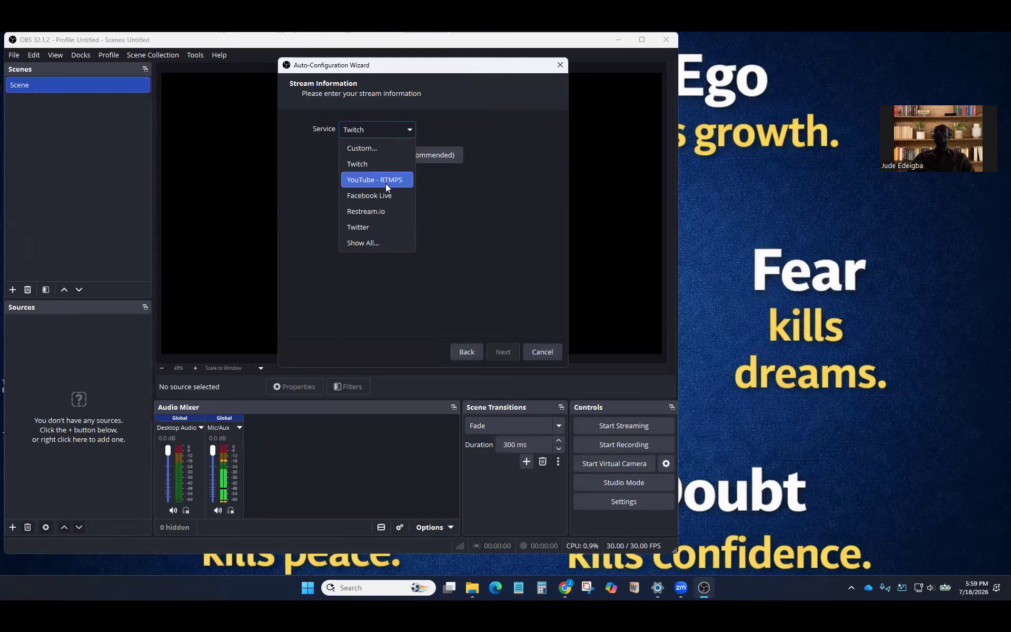
left_click(506, 240)
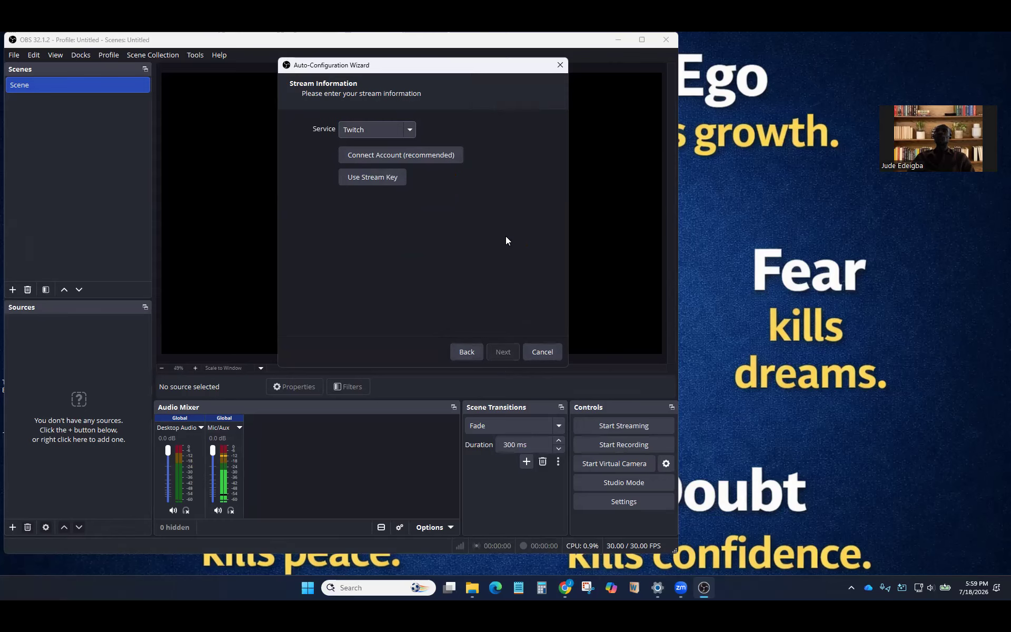
left_click(543, 354)
Step: Add a new scene named Course 101
right_click(49, 82)
left_click(27, 129)
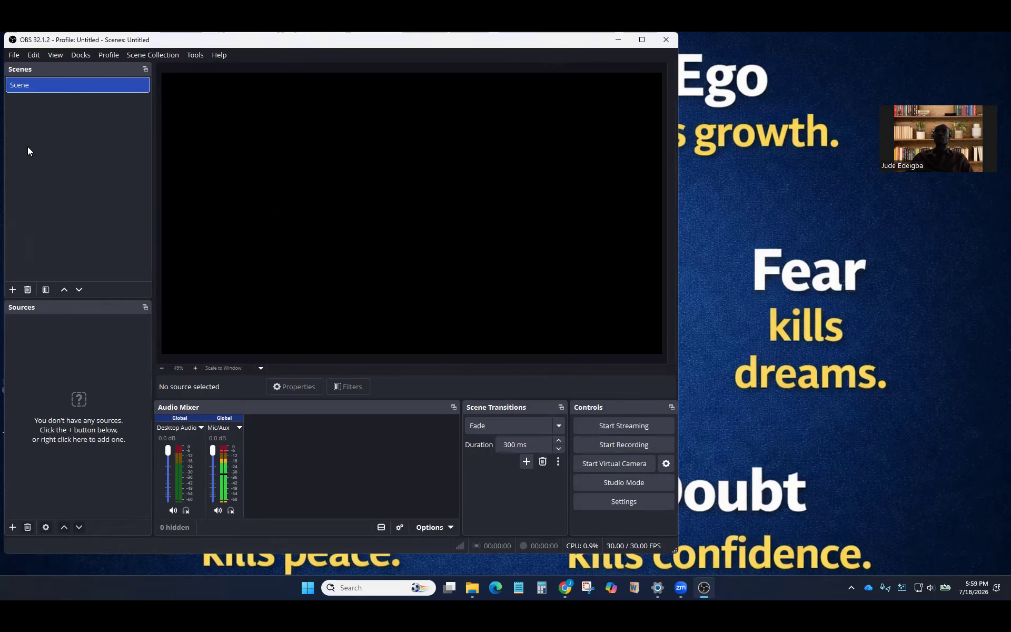
left_click(13, 289)
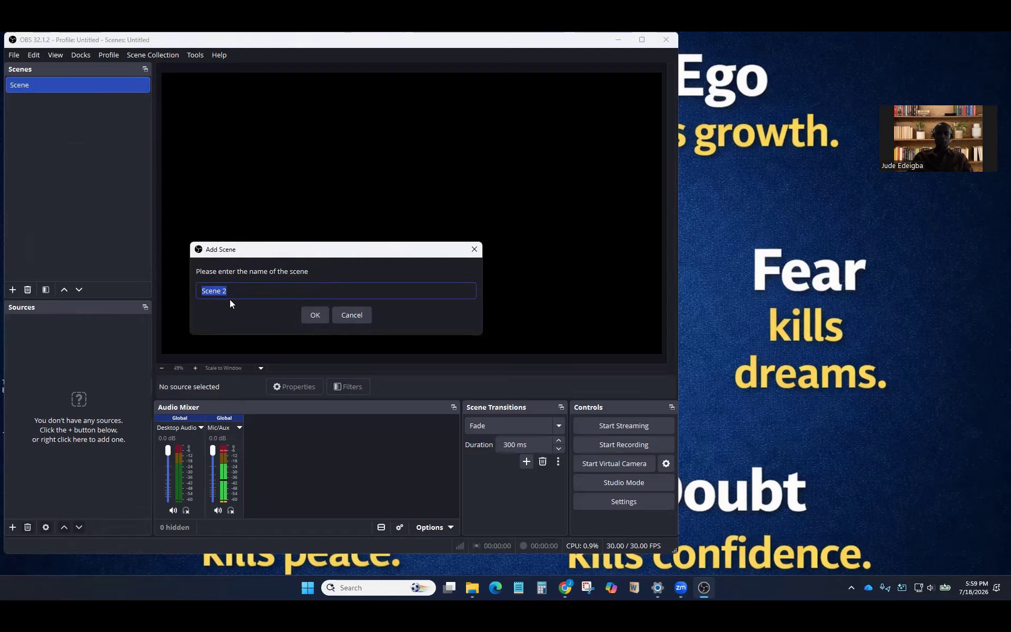
type("Teac")
key("BackSpace")
key("BackSpace")
type("C")
type("e 101")
key("Return")
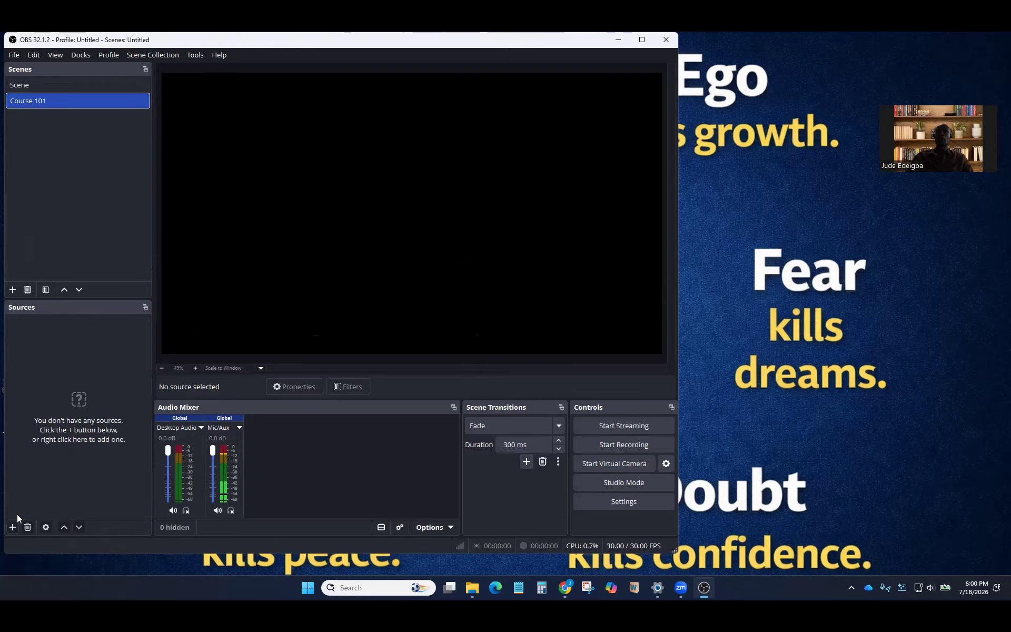
Step: Add an Audio Input Capture source named Headset to Course 101, using the Headset Microphone (Plantronics Blackwire 3220 Series) device
left_click(12, 527)
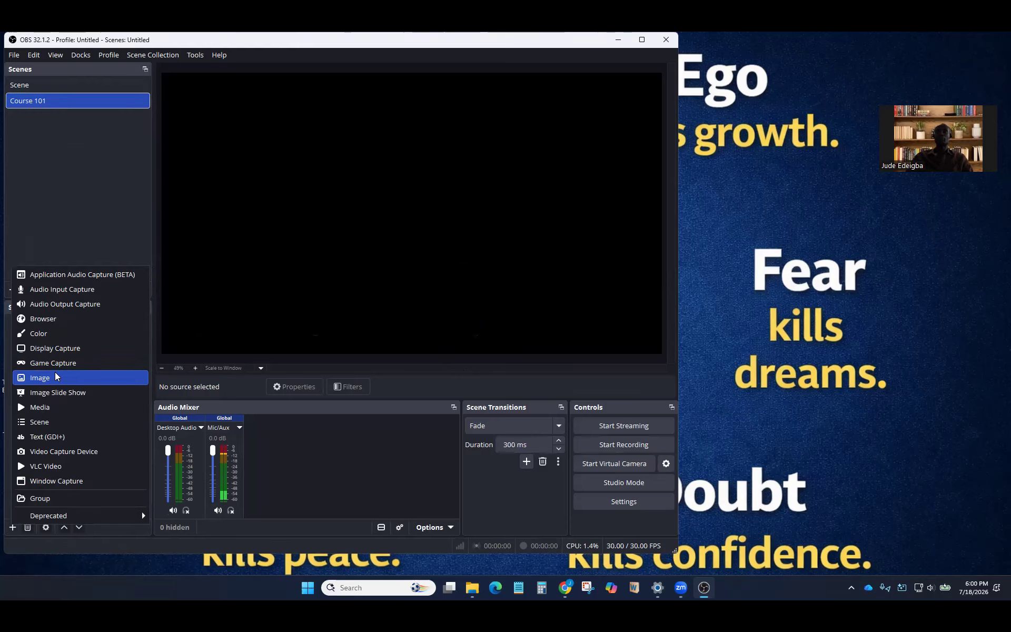
left_click(57, 294)
type("Headset")
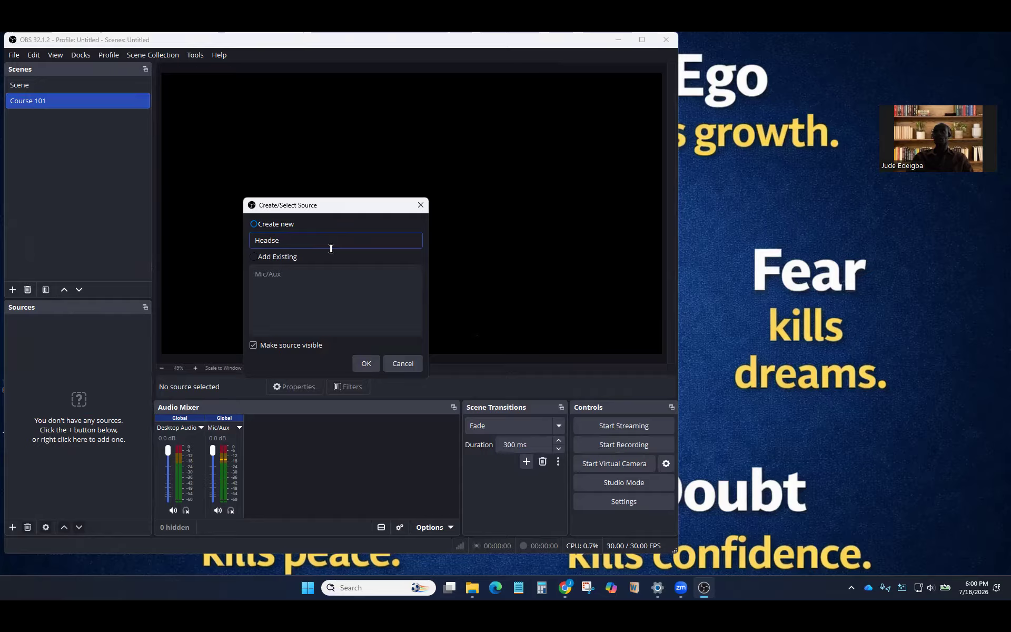
left_click(366, 365)
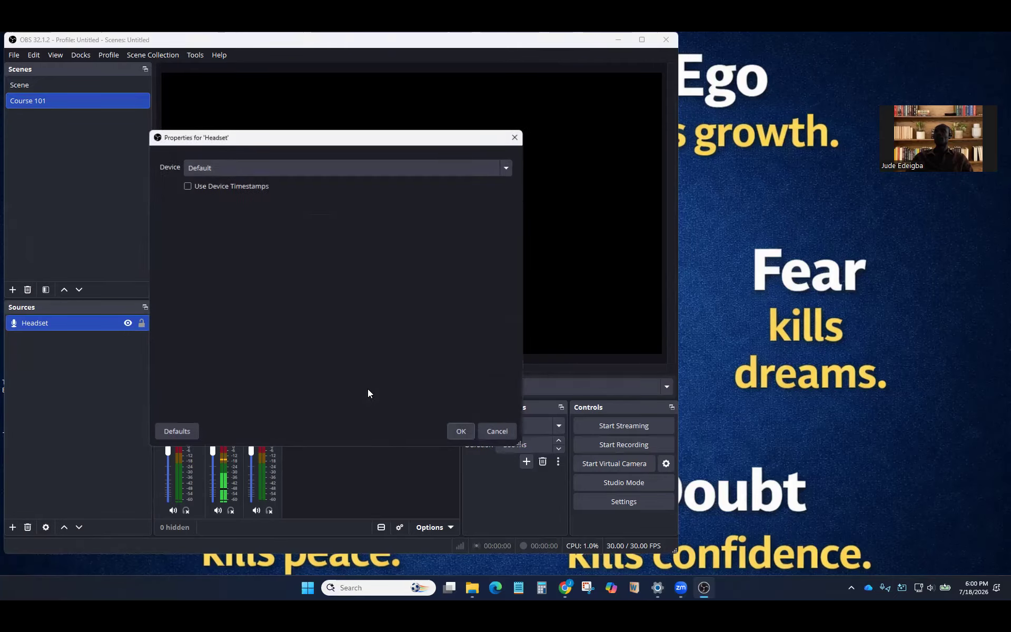
left_click(290, 167)
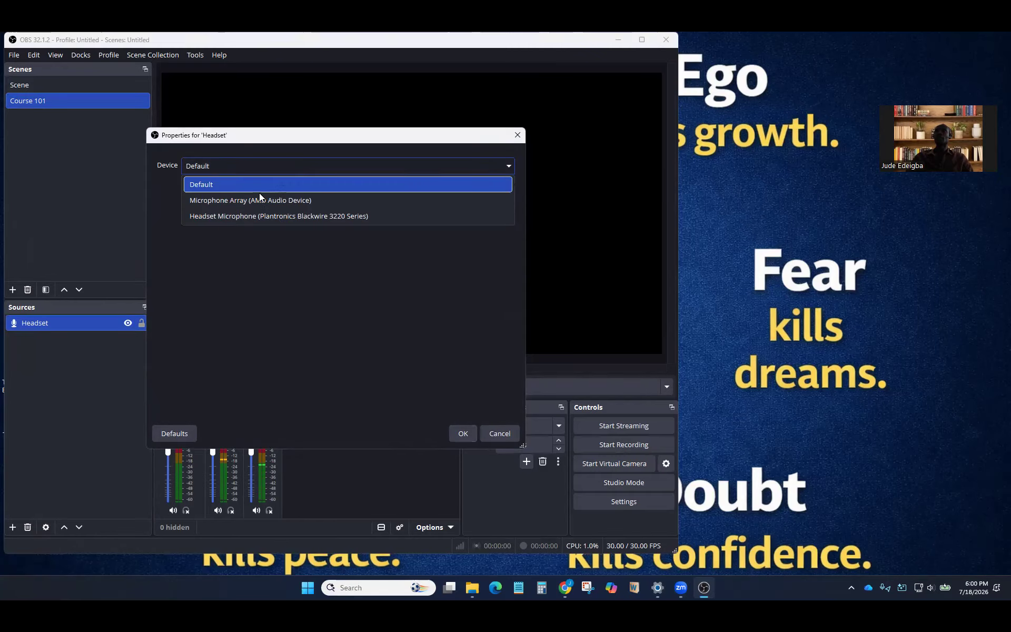
left_click(295, 216)
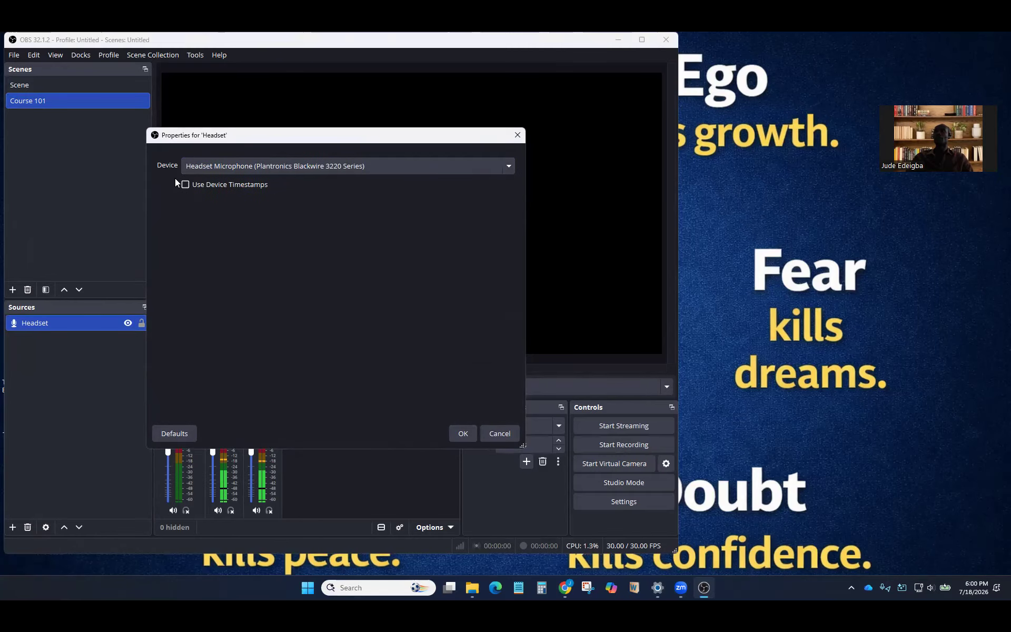
left_click(463, 433)
left_click(66, 438)
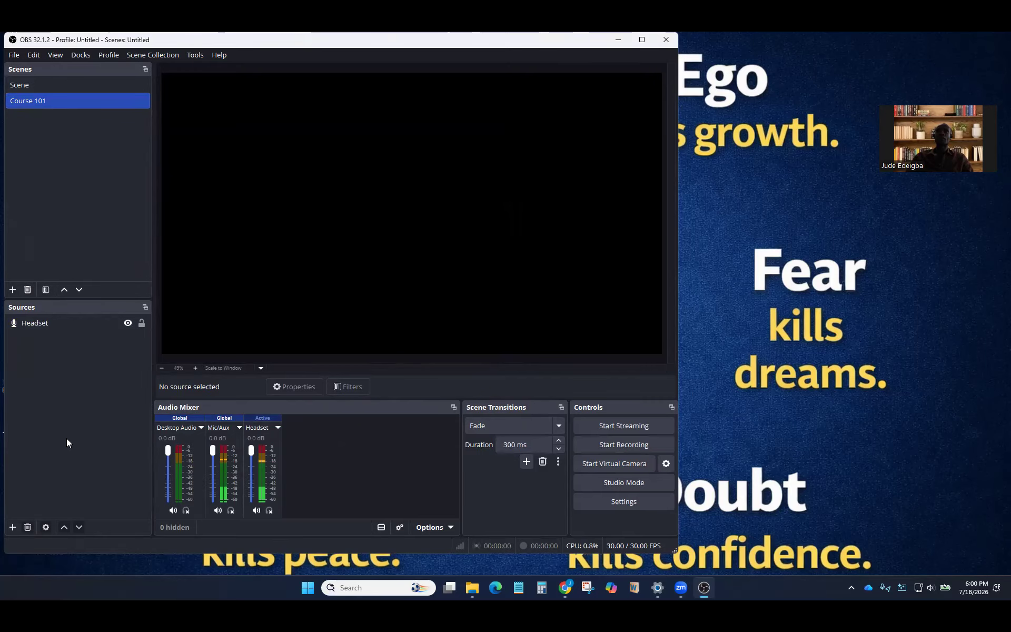
Step: Add an Audio Output Capture source named Speak_Headset with the Default device
left_click(12, 526)
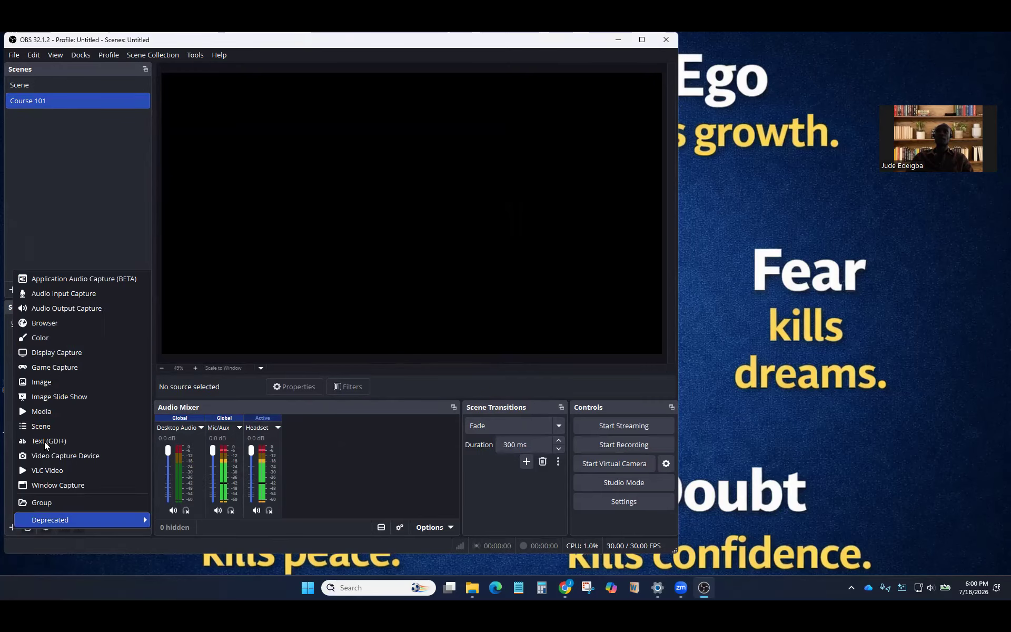
left_click(65, 311)
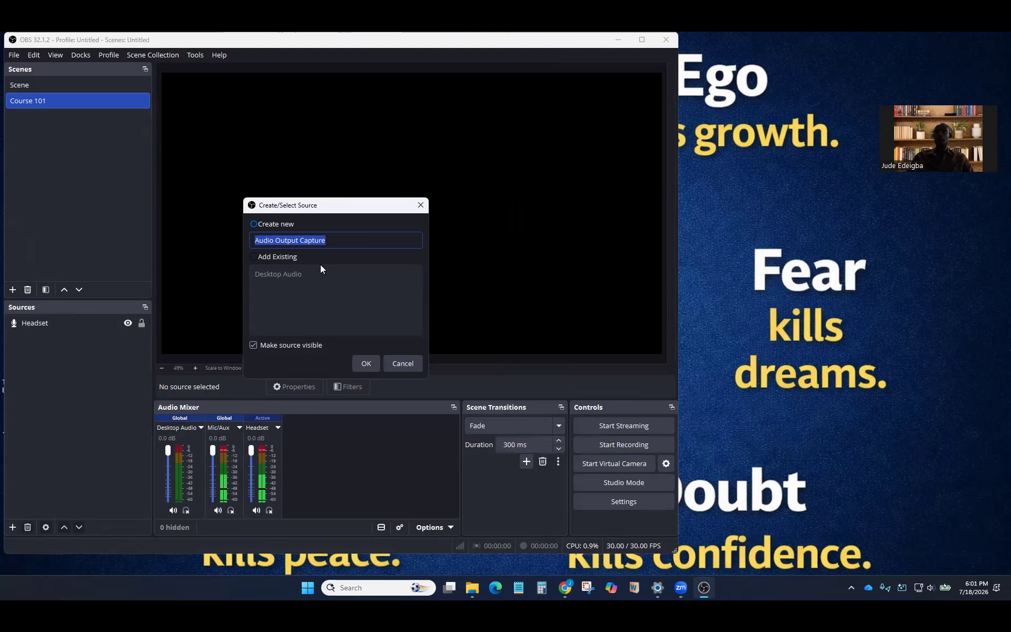
type("Speak")
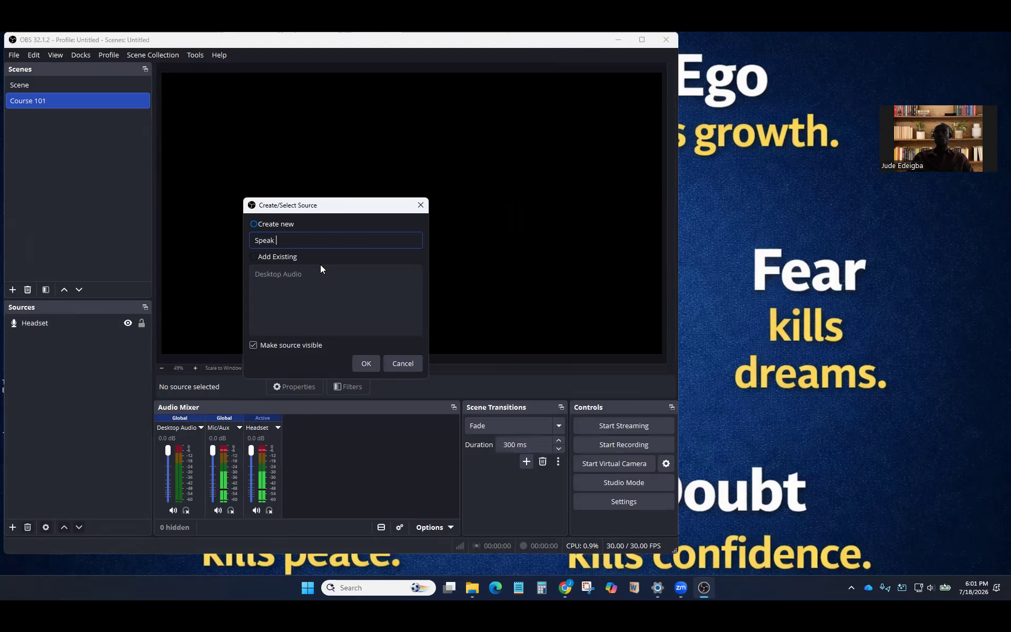
type("_Headset")
key("Return")
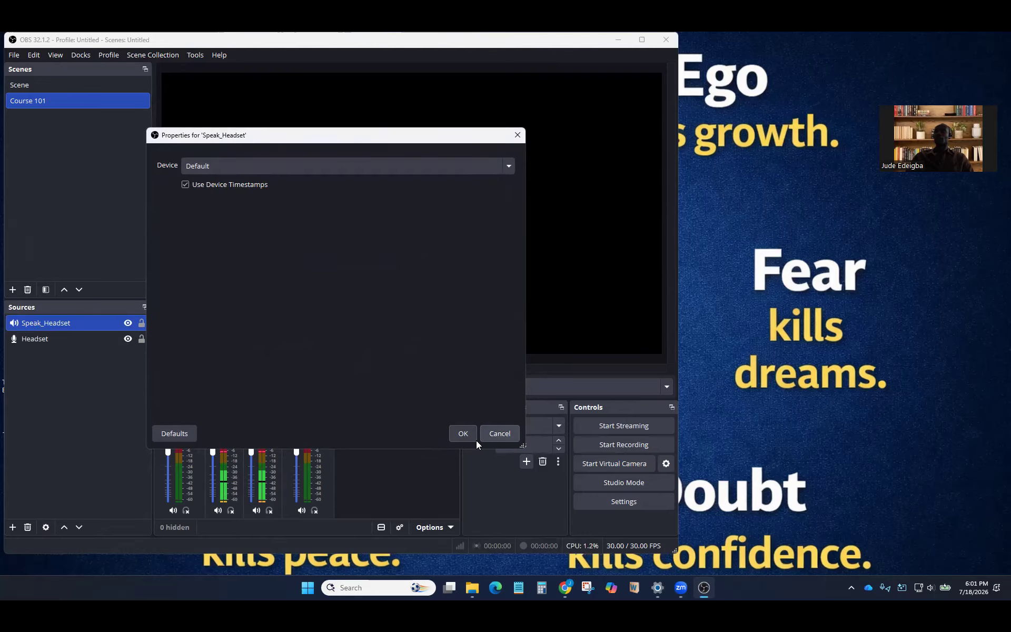
left_click(463, 433)
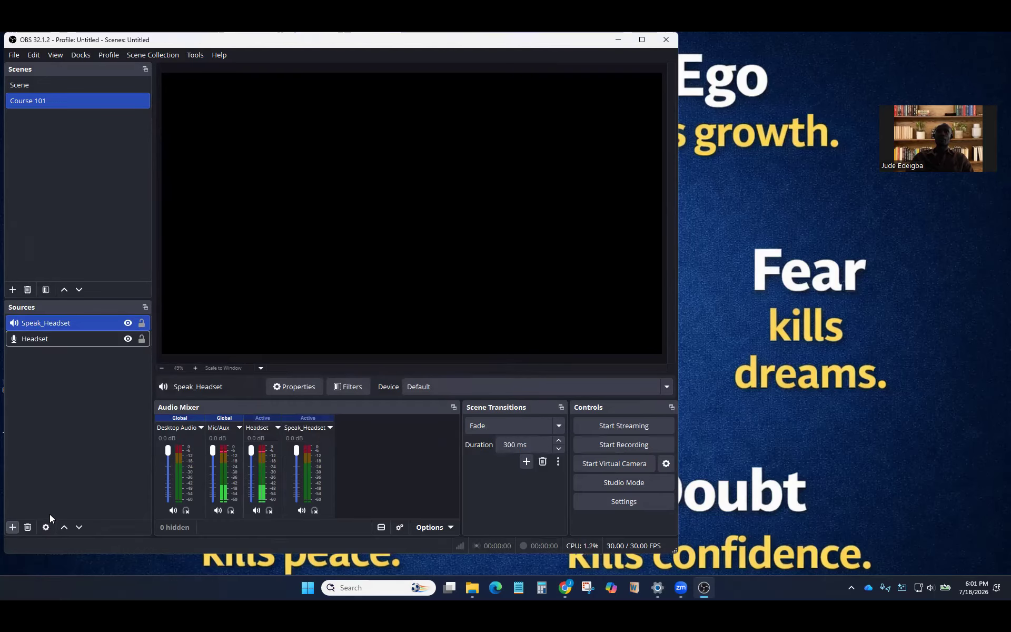
Step: Widen the restored OBS window so it spans nearly the full width of the desktop
left_click(12, 527)
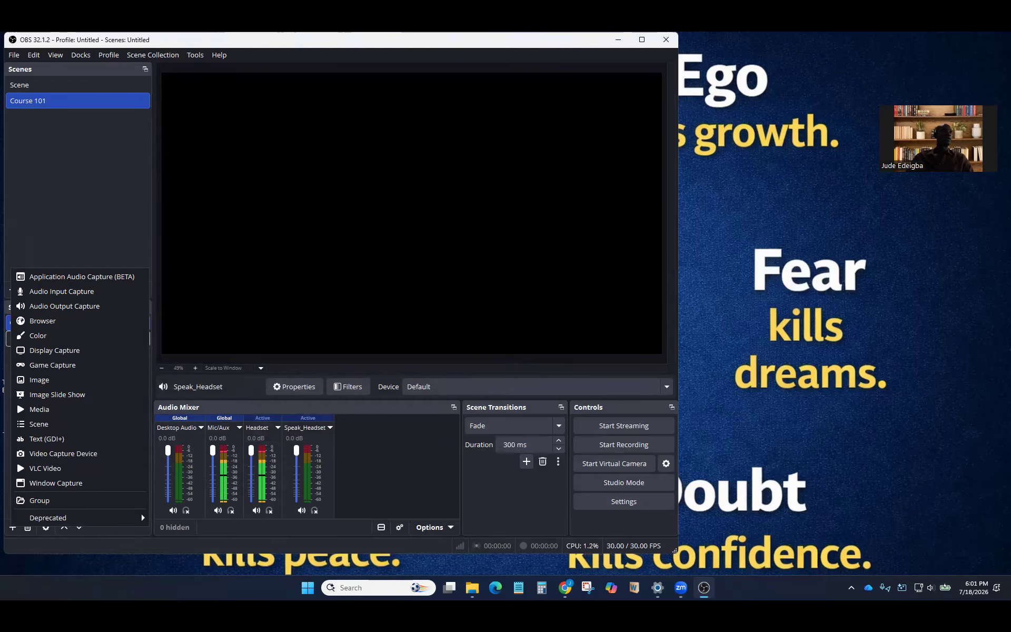
key("Escape")
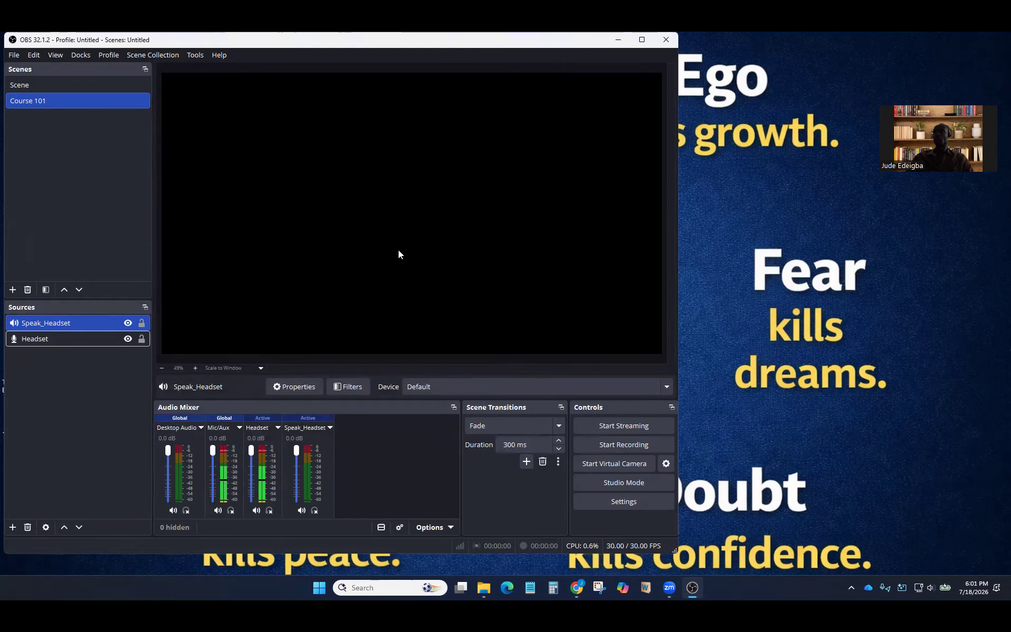
left_click(642, 40)
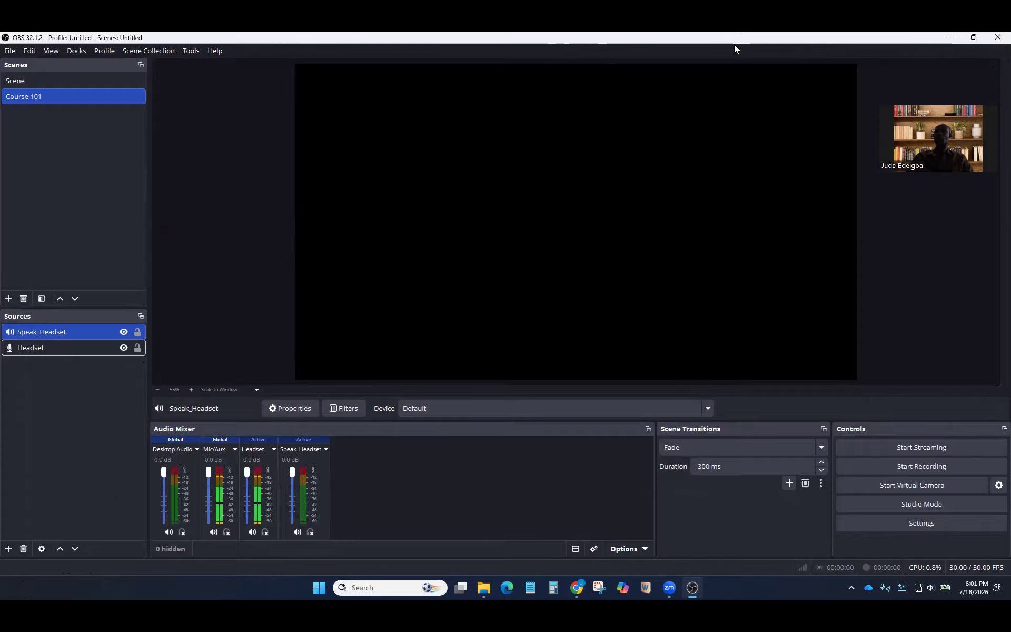
left_click(973, 37)
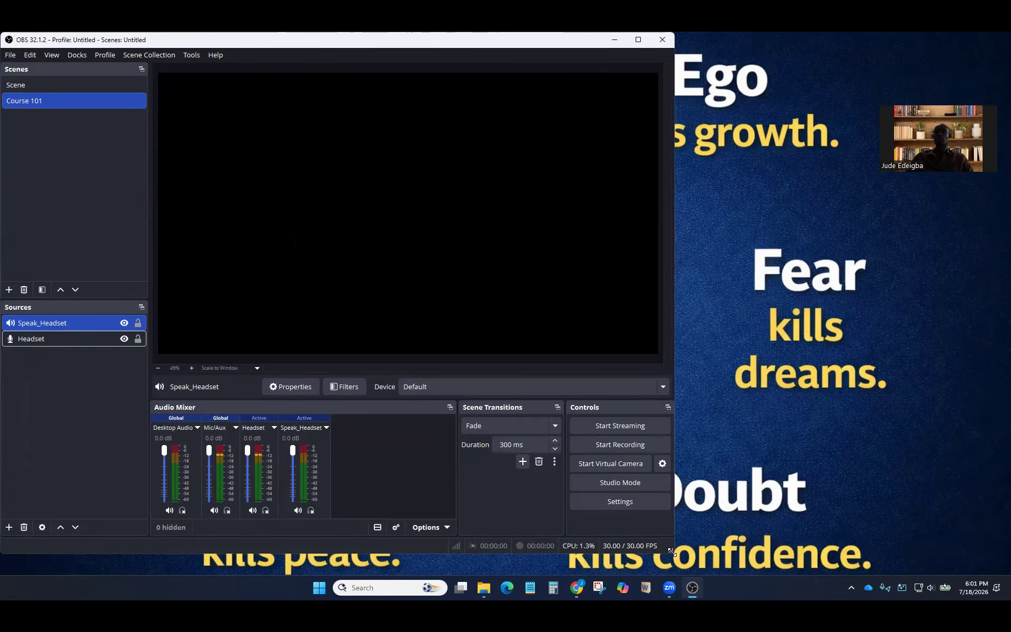
left_click_drag(670, 551, 742, 531)
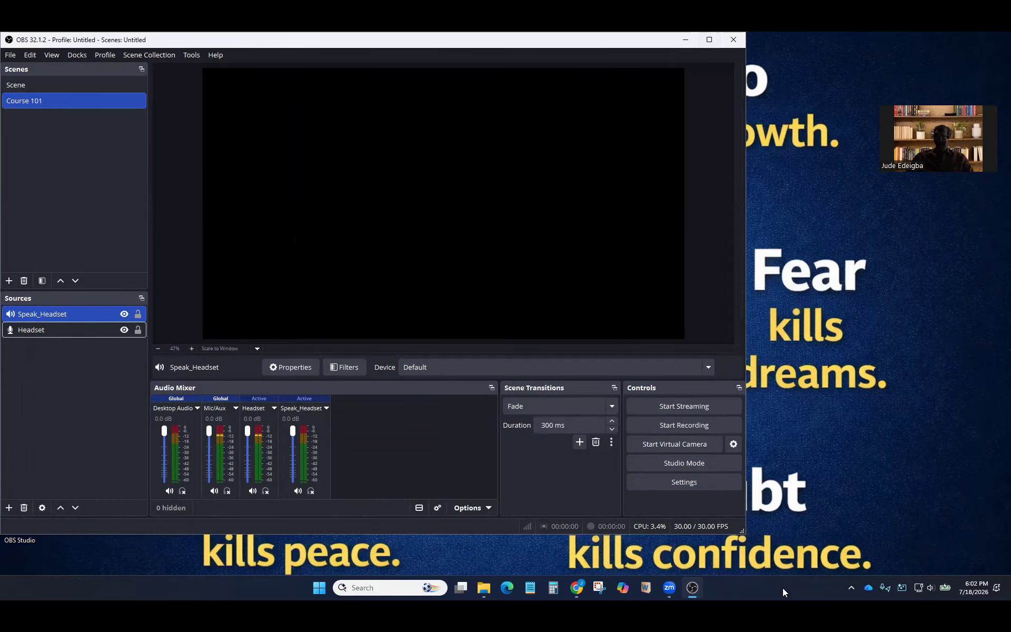
left_click_drag(743, 535, 957, 529)
Step: Add a Display Capture source named Screen 2 that captures the display DELL P2419H: 1920x1080 @ -3840,0
left_click(9, 504)
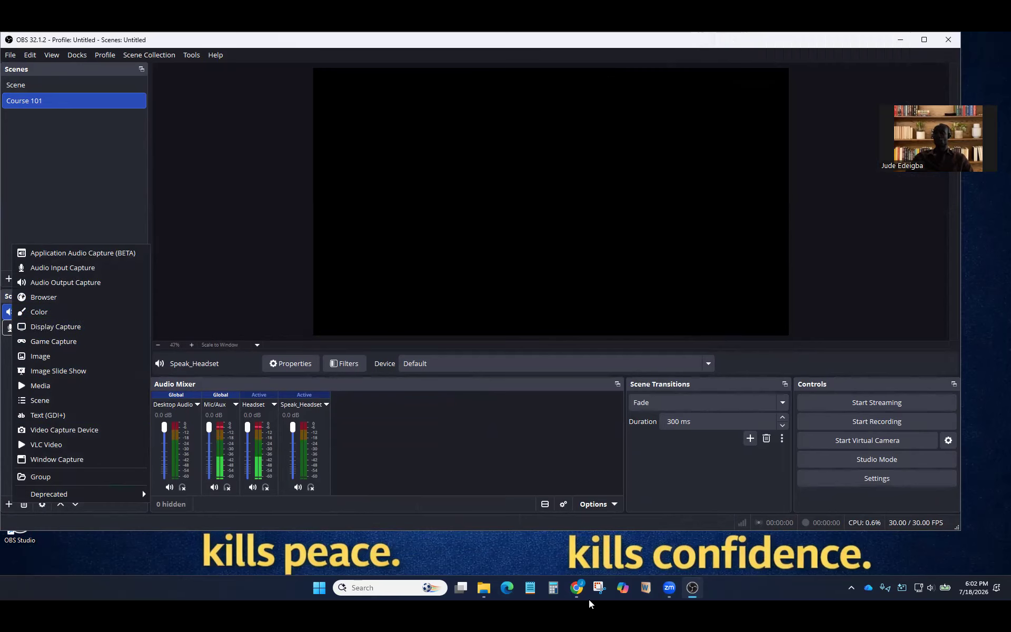
left_click(575, 591)
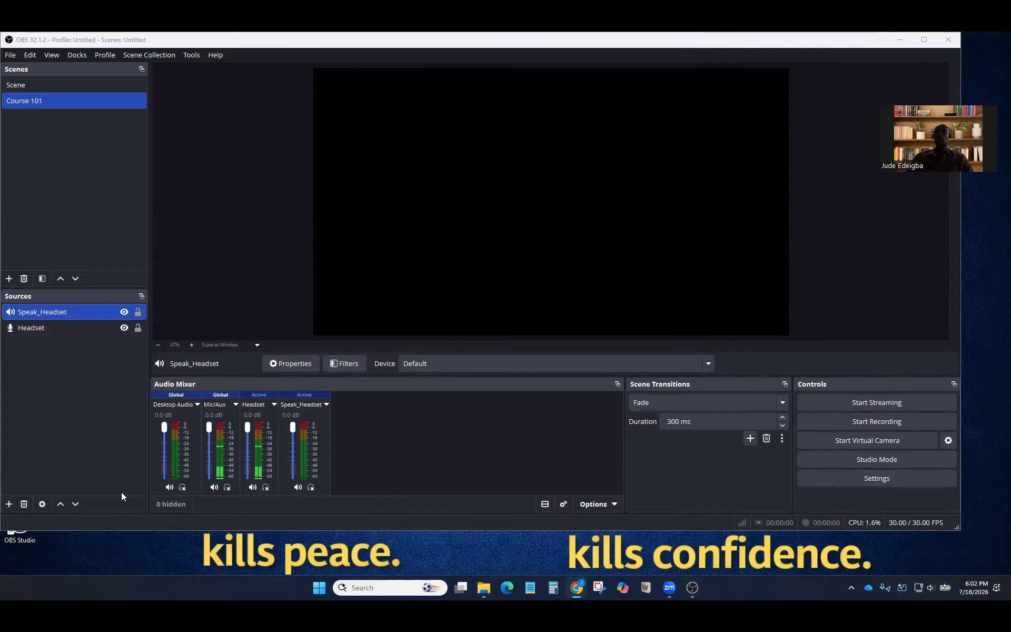
left_click(8, 503)
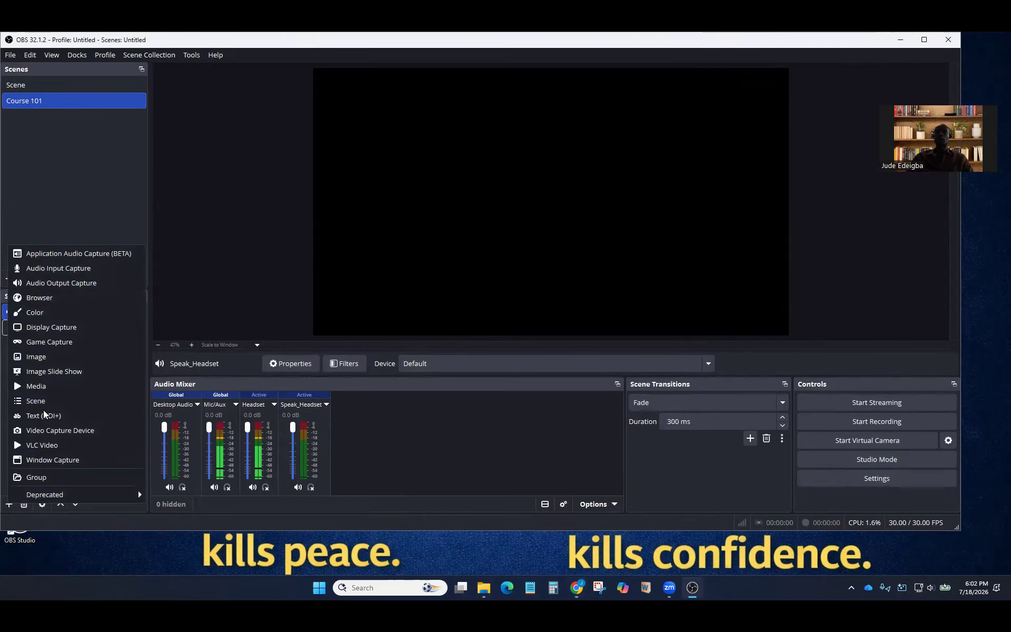
left_click(63, 332)
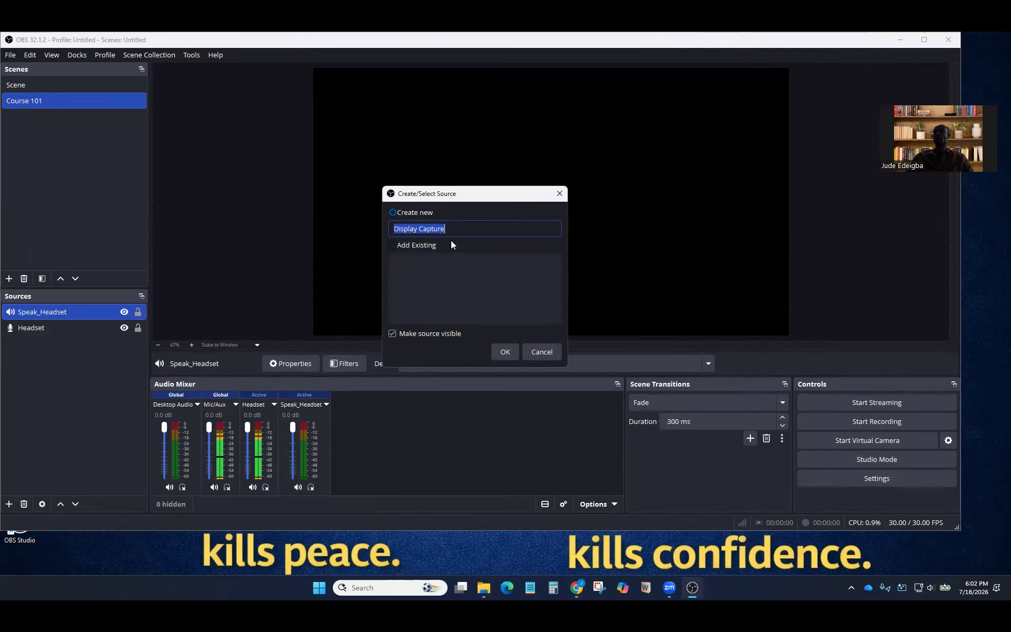
type("Screen 2")
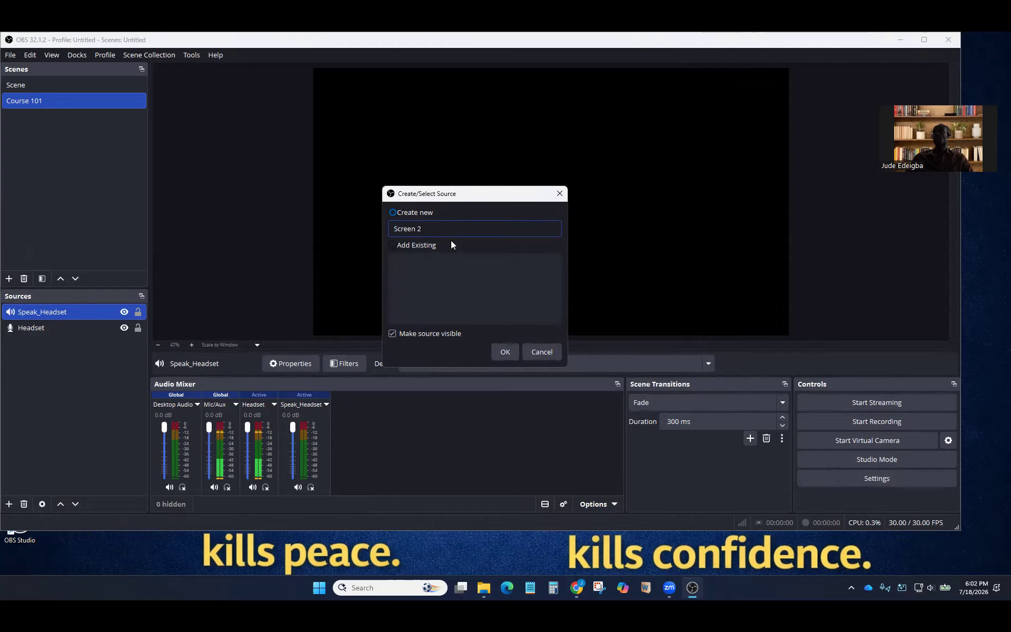
left_click(505, 352)
left_click(473, 313)
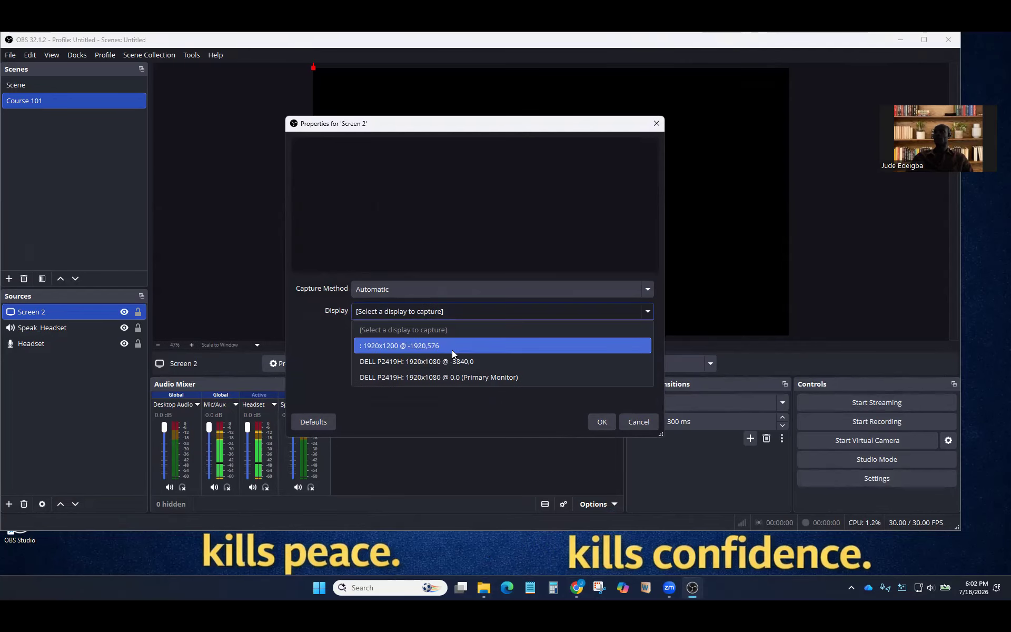
left_click(446, 362)
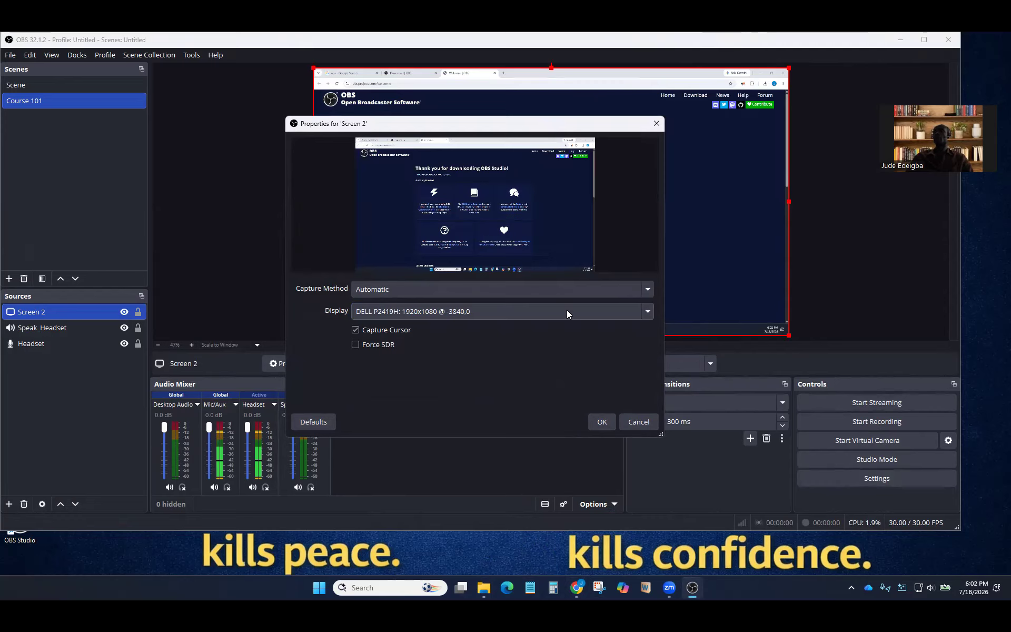
Step: Review the capture methods for Screen 2, keep Automatic, and confirm the source properties
left_click(518, 291)
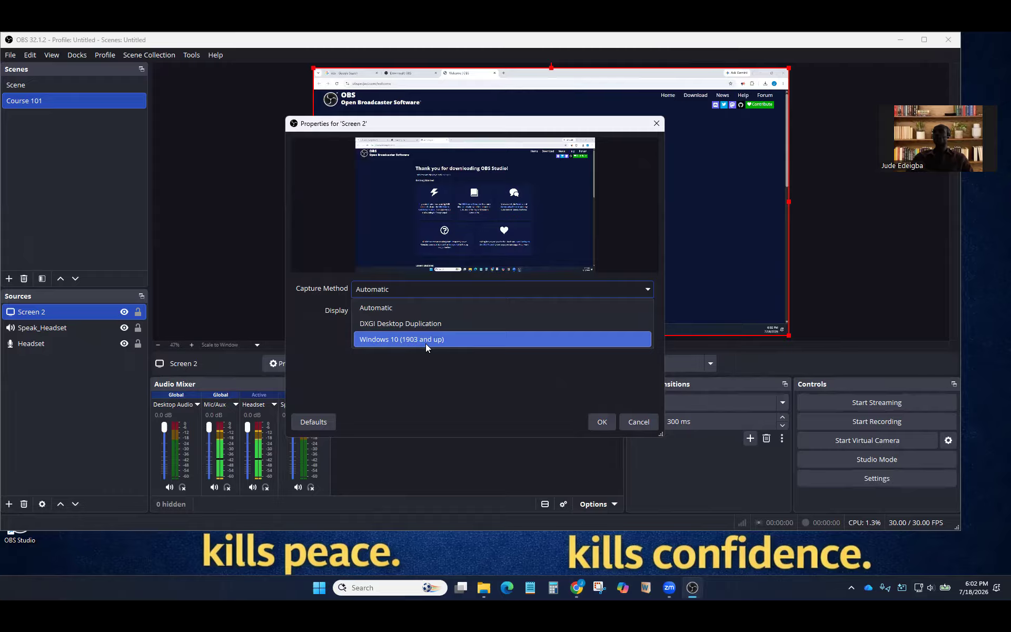
left_click(435, 399)
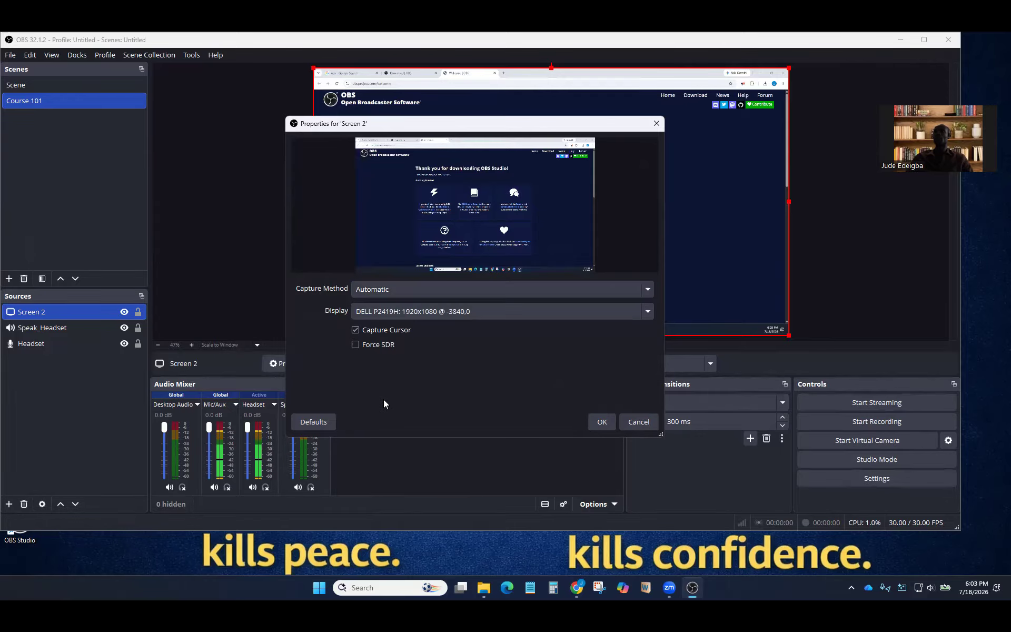
left_click(402, 291)
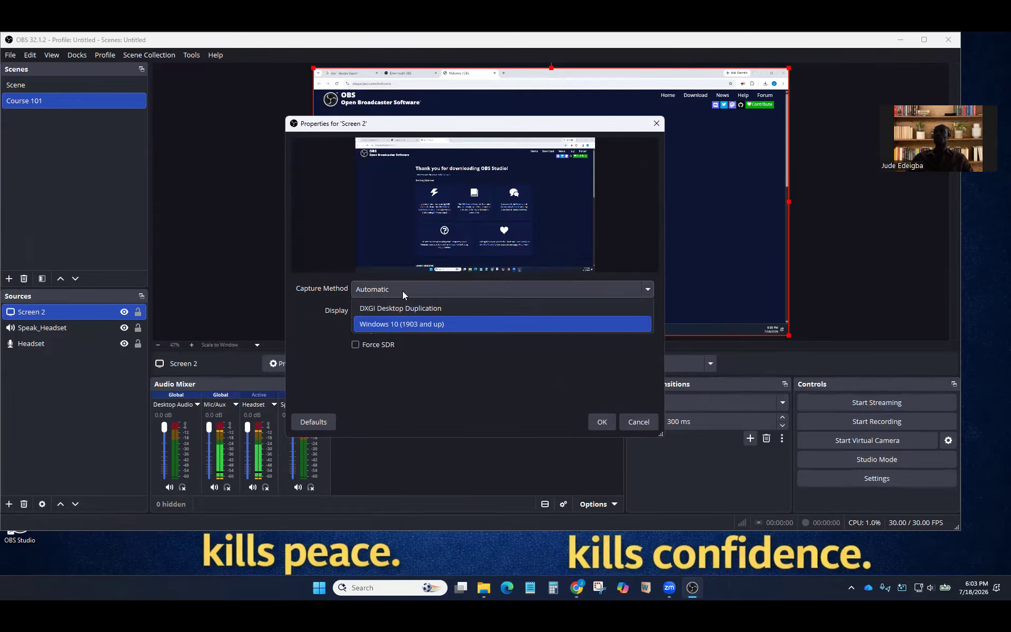
left_click(402, 291)
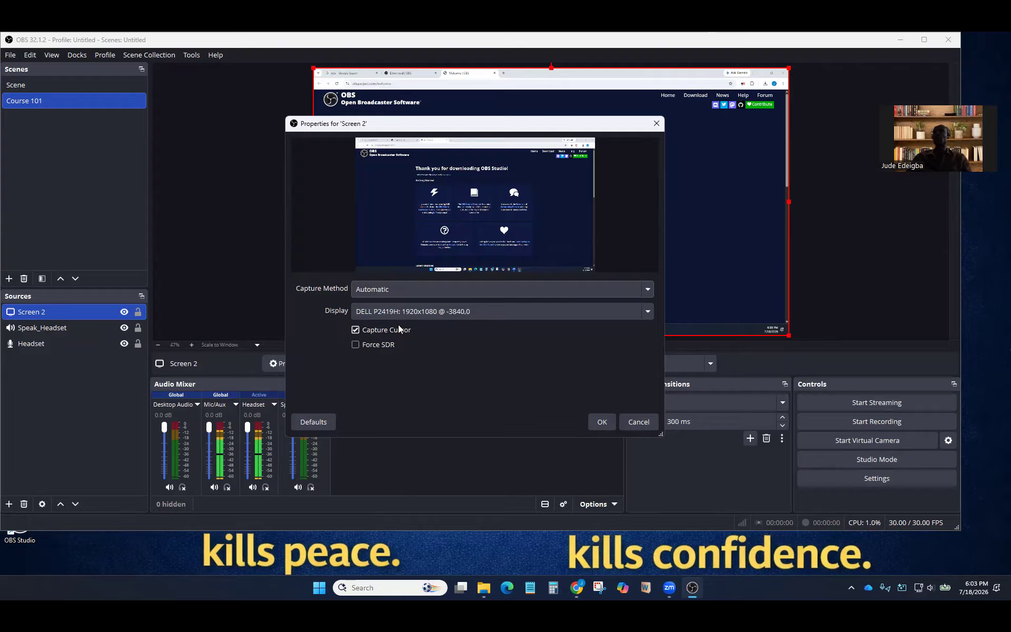
left_click(601, 421)
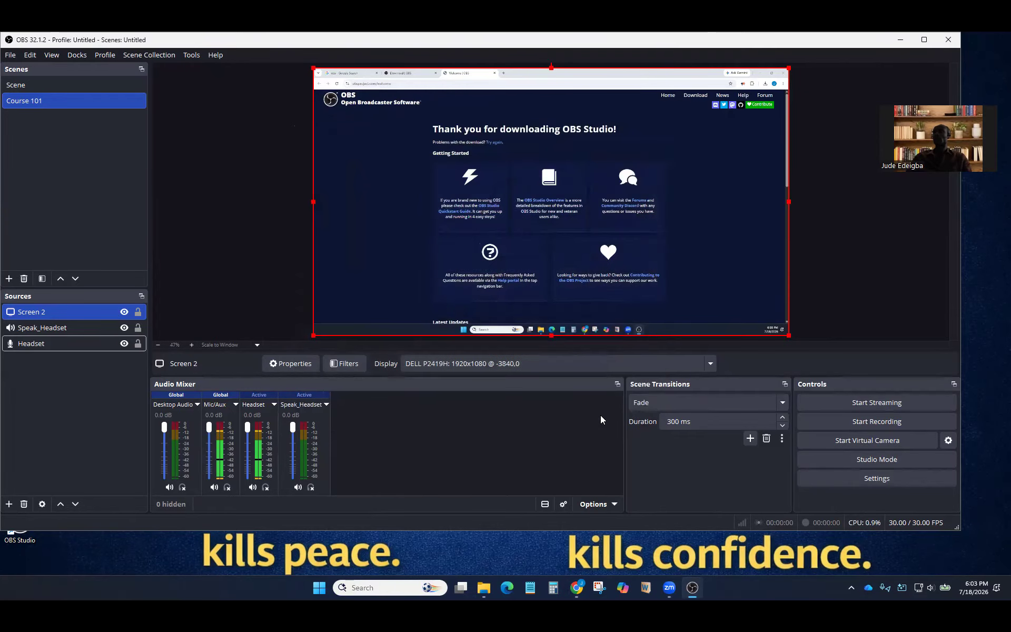
Step: Add a Video Capture Device source named Default Camera to Course 101, using the HP 5MP Camera device
left_click(9, 504)
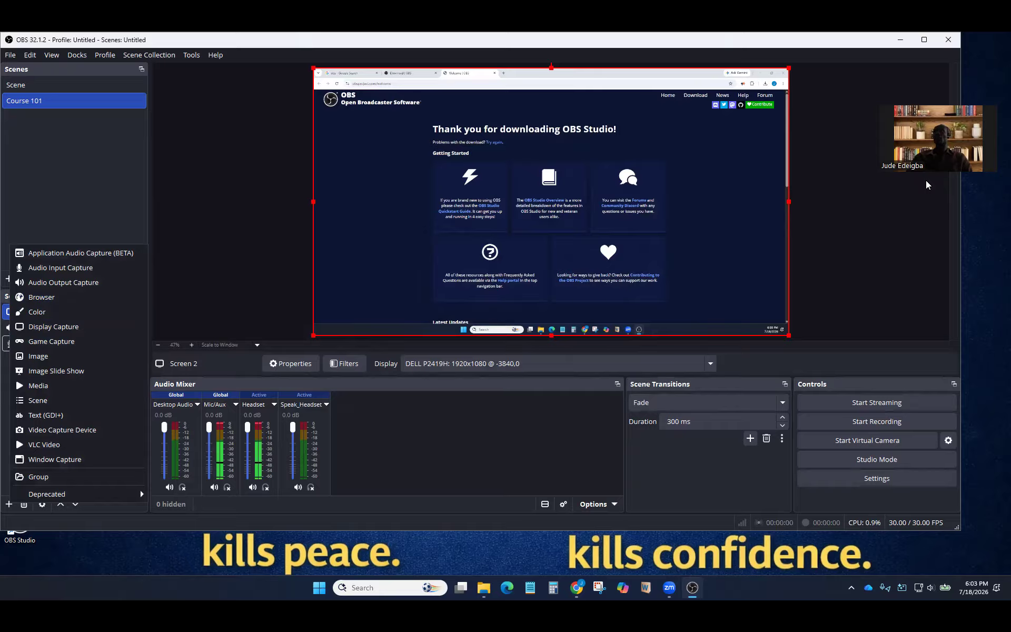
left_click_drag(935, 145, 877, 315)
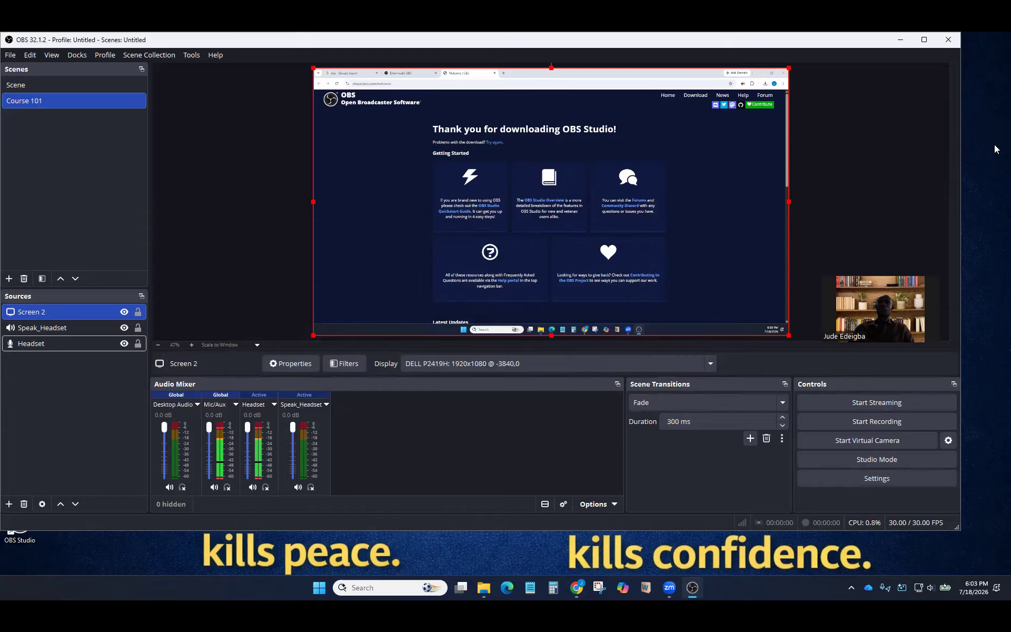
left_click(9, 503)
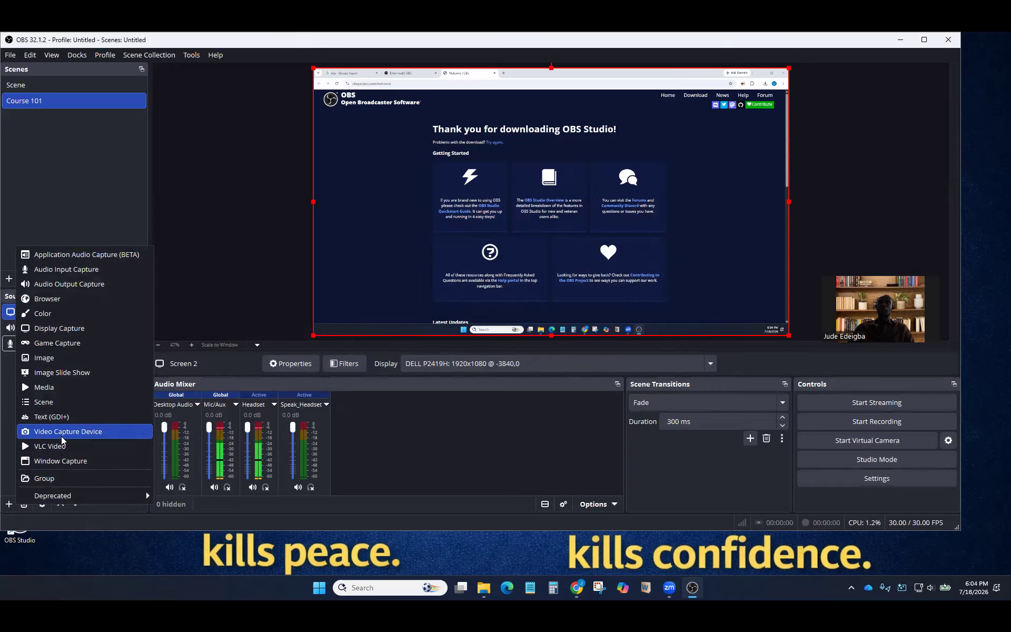
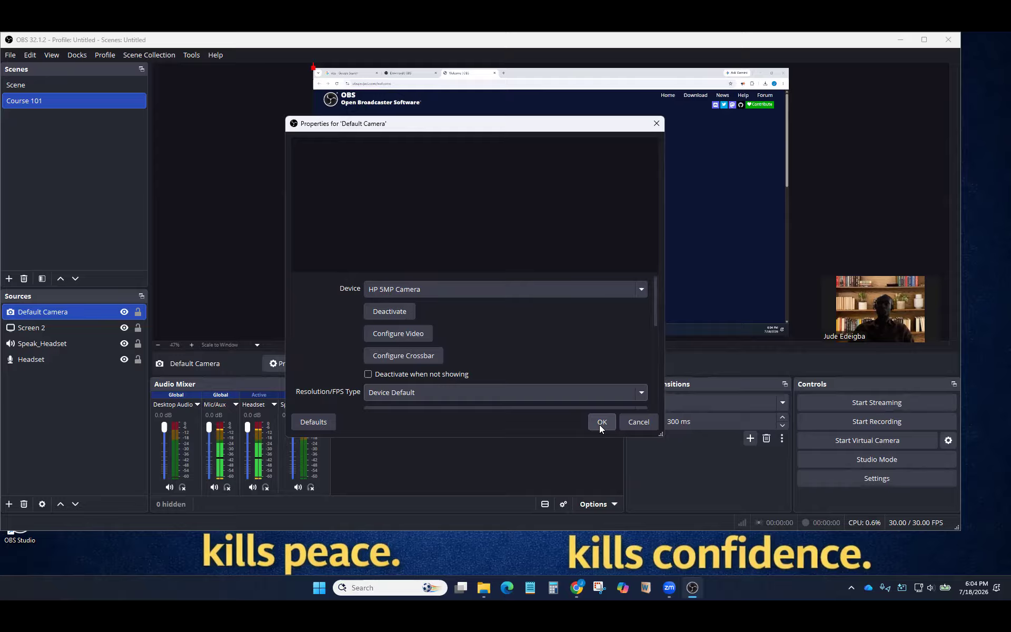
left_click(601, 422)
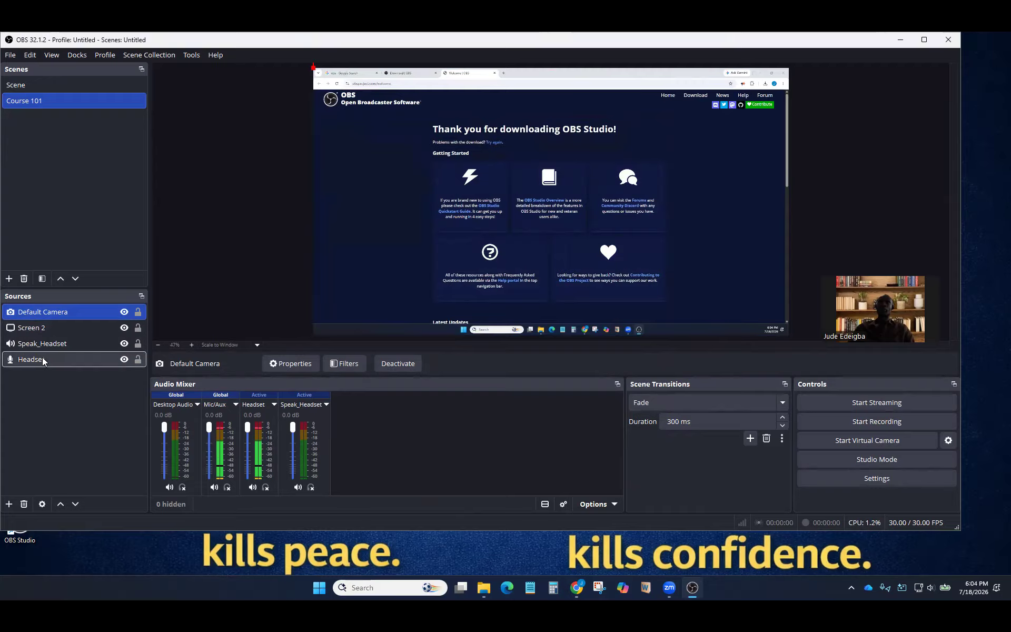
Step: Rename the Screen 2 display capture source to Monitor 2
left_click(70, 413)
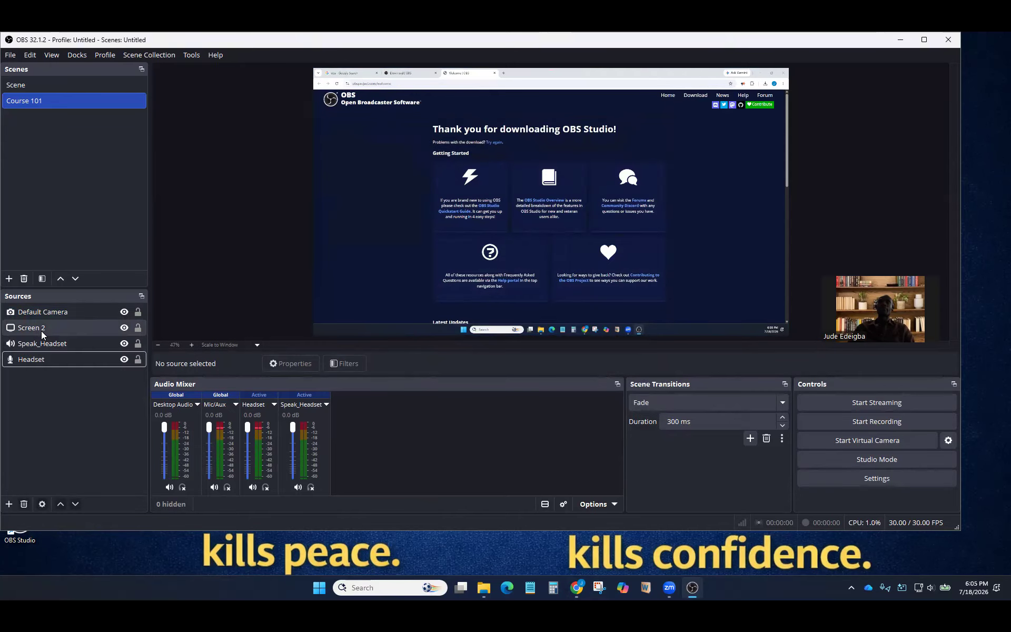
left_click(43, 327)
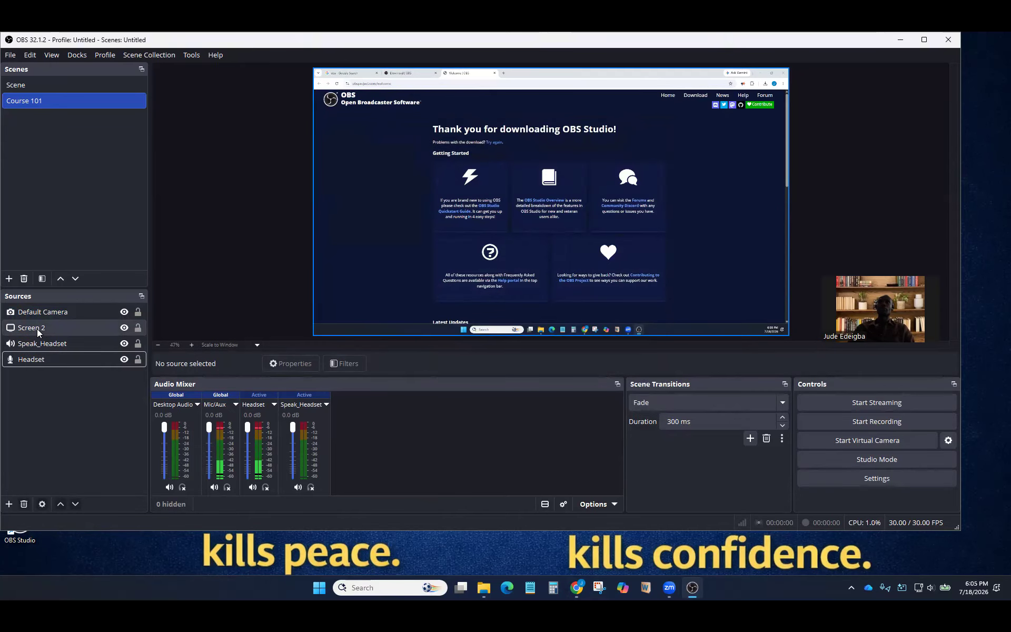
right_click(39, 328)
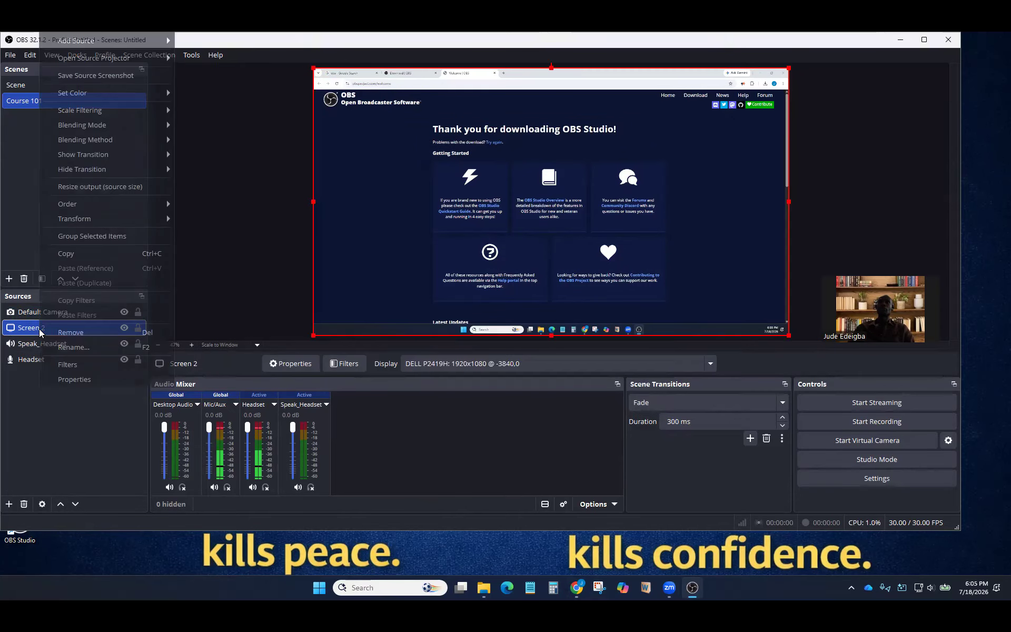
left_click(43, 460)
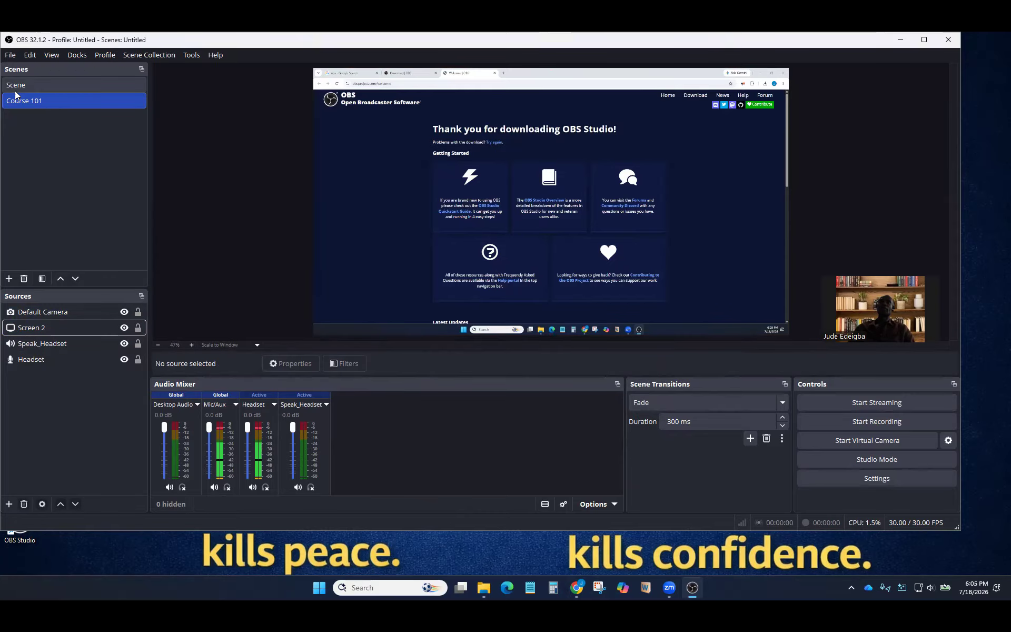
right_click(31, 327)
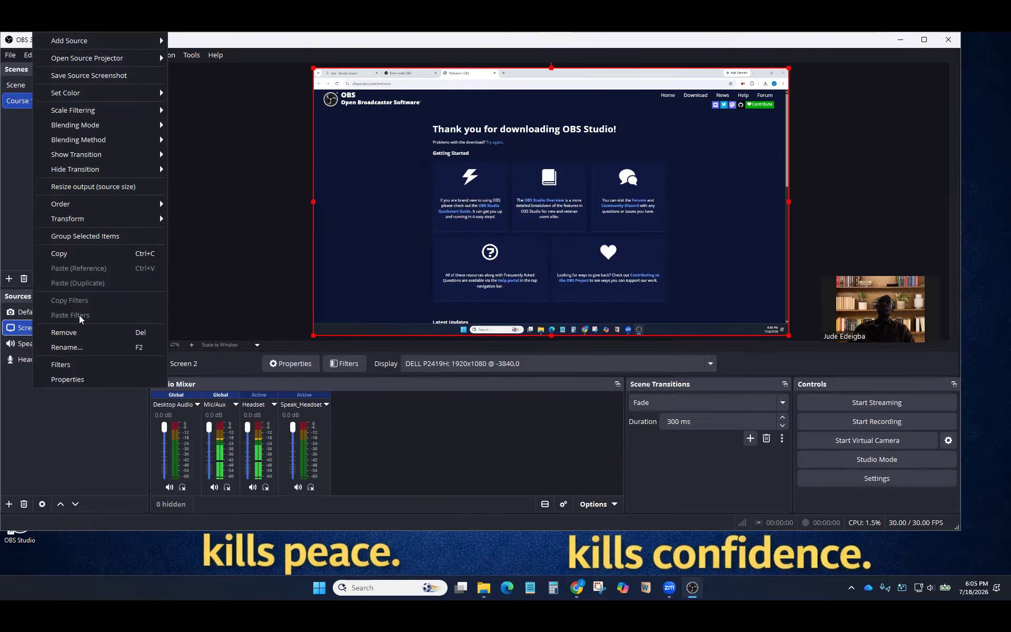
left_click(69, 348)
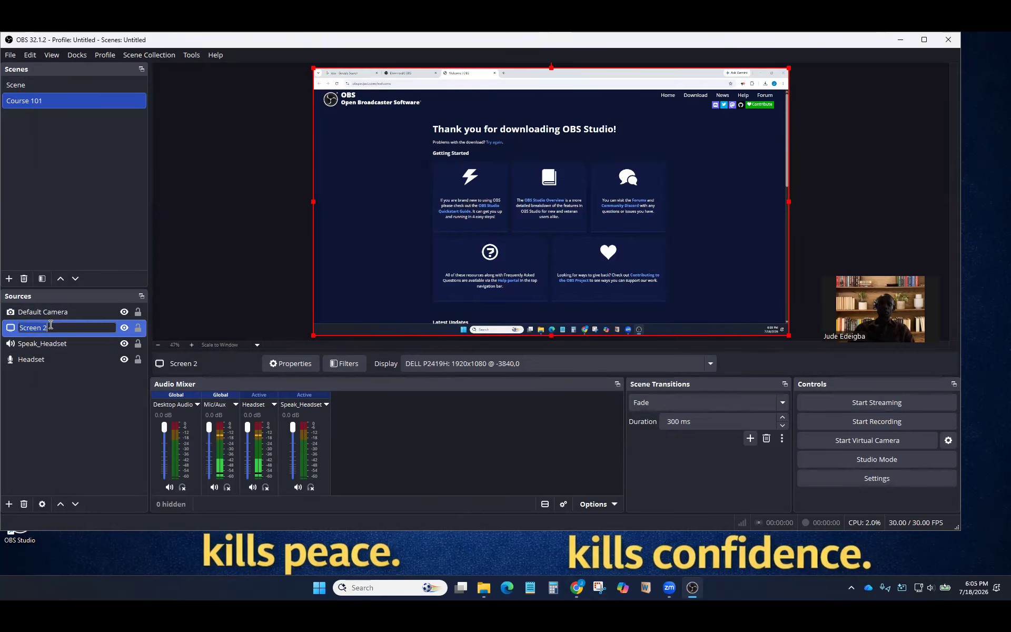
type("Monit")
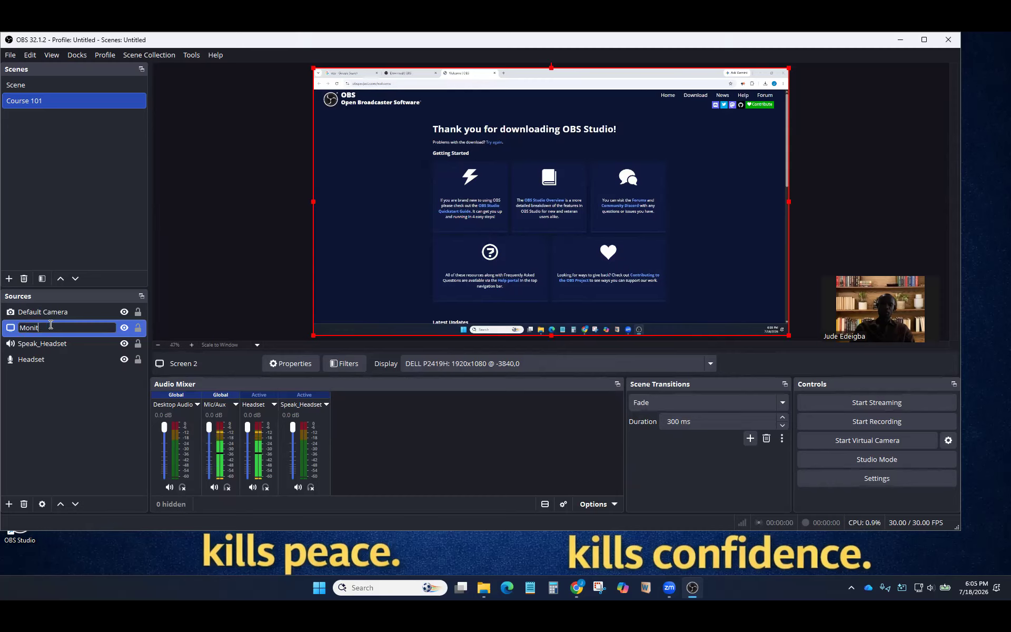
type("or 2")
left_click(71, 440)
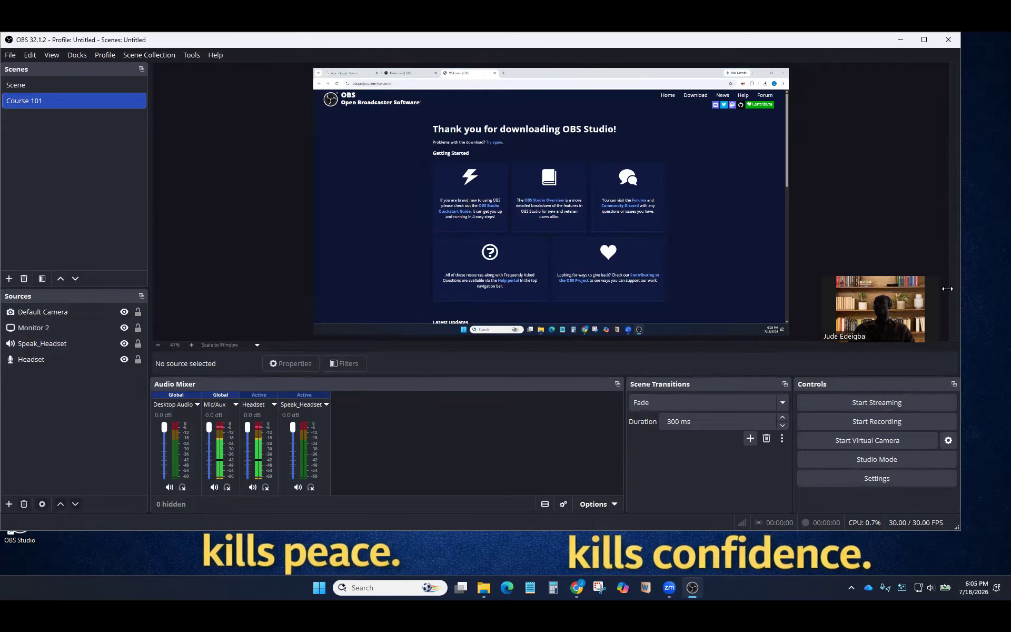
Step: Examine the effect filters available for the Default Camera source without adding any
left_click(42, 312)
left_click(344, 363)
left_click(261, 462)
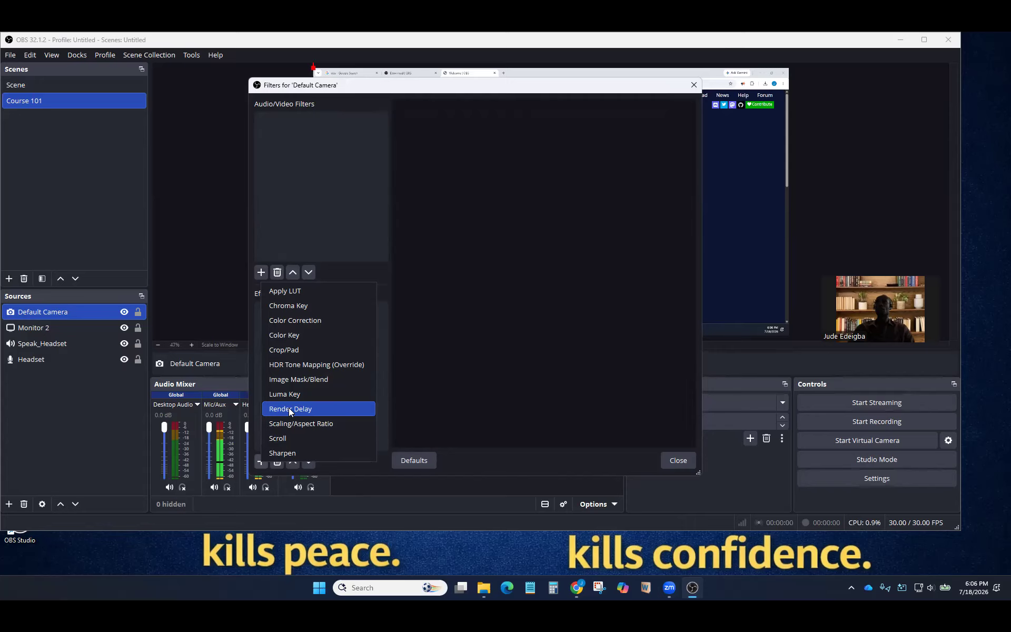
left_click(201, 214)
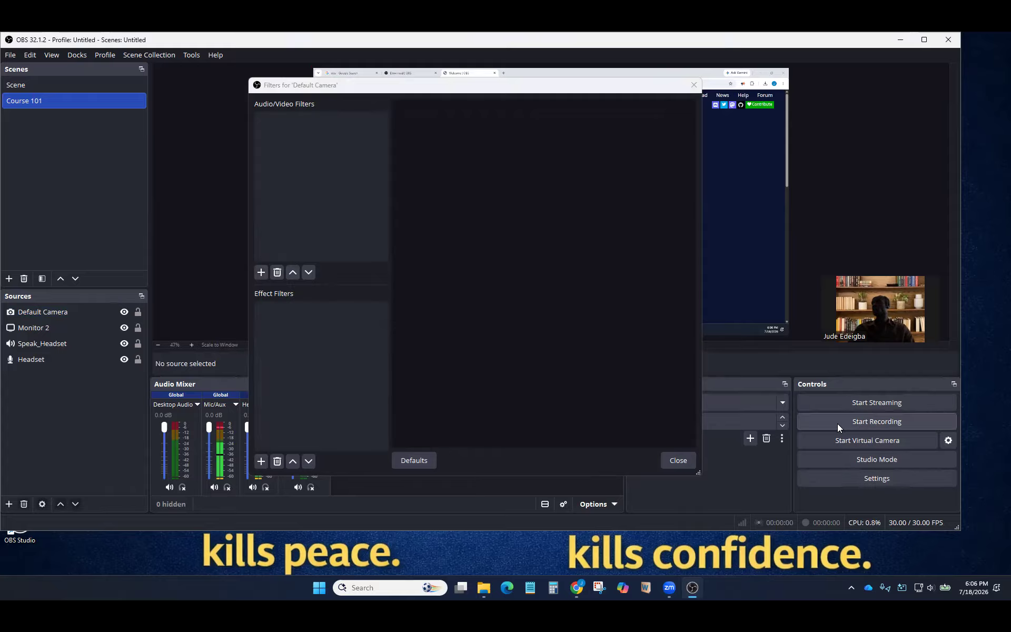
Step: Record a short clip of the Course 101 scene, closing the Default Camera filters window while recording
left_click(873, 422)
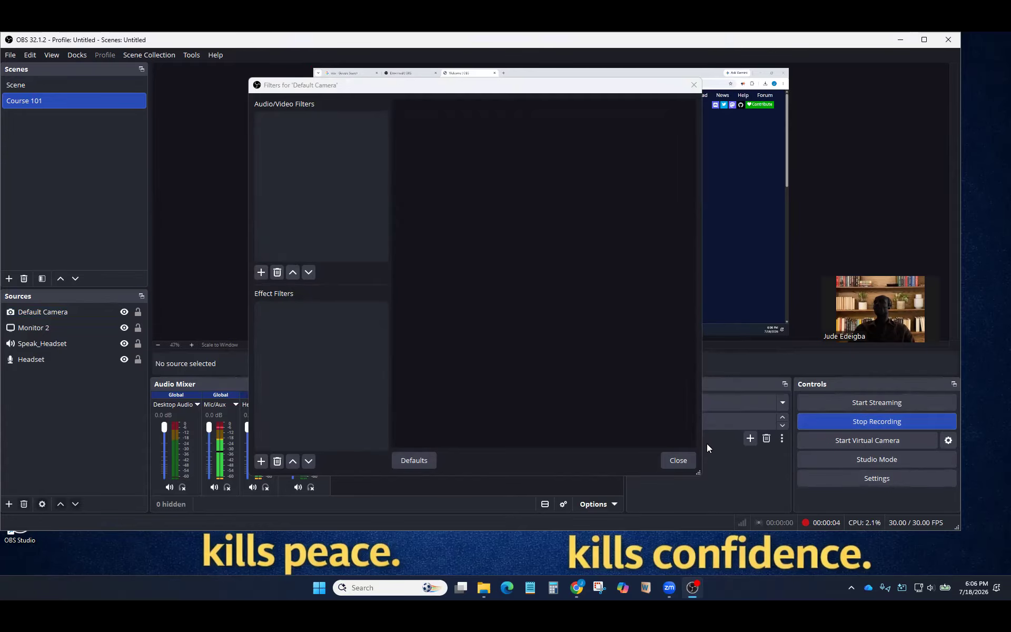
left_click(677, 461)
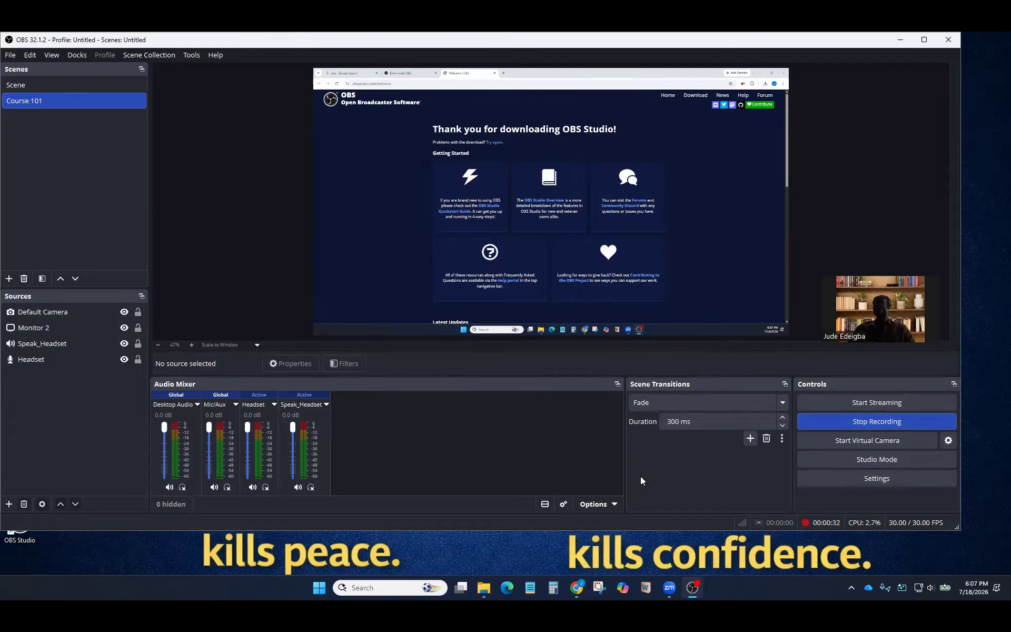
left_click(876, 421)
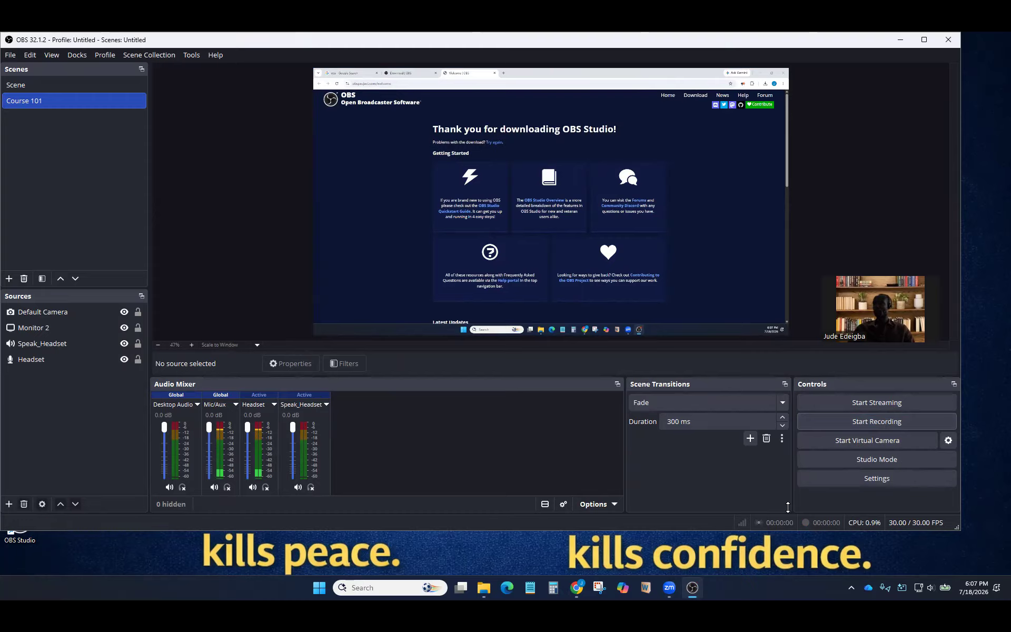
Step: Open the program settings and examine the output settings and the video resolution and FPS options
left_click(10, 55)
left_click(24, 106)
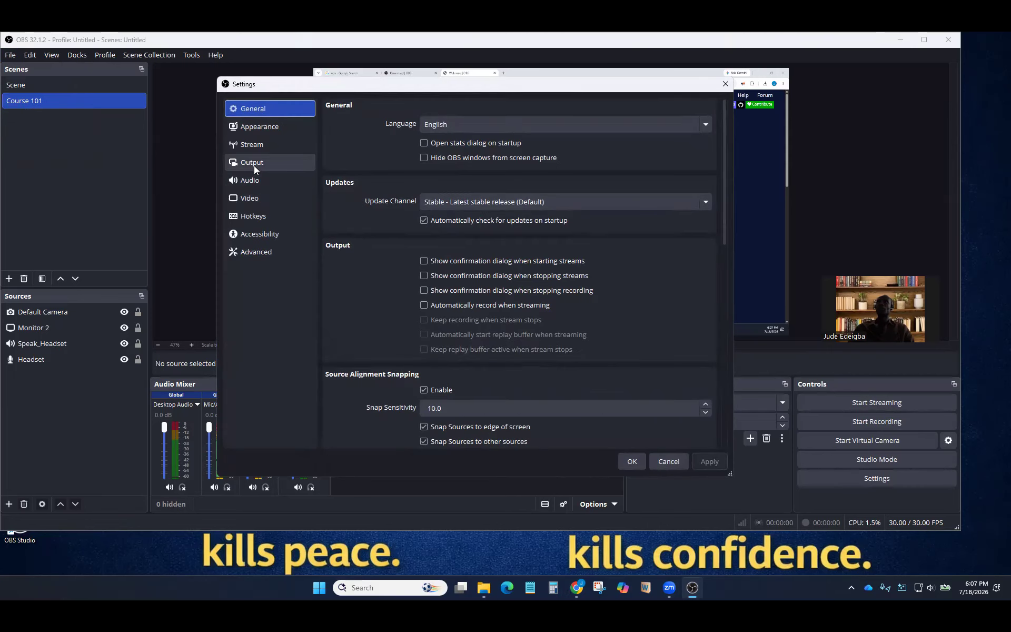
left_click(255, 164)
left_click(259, 202)
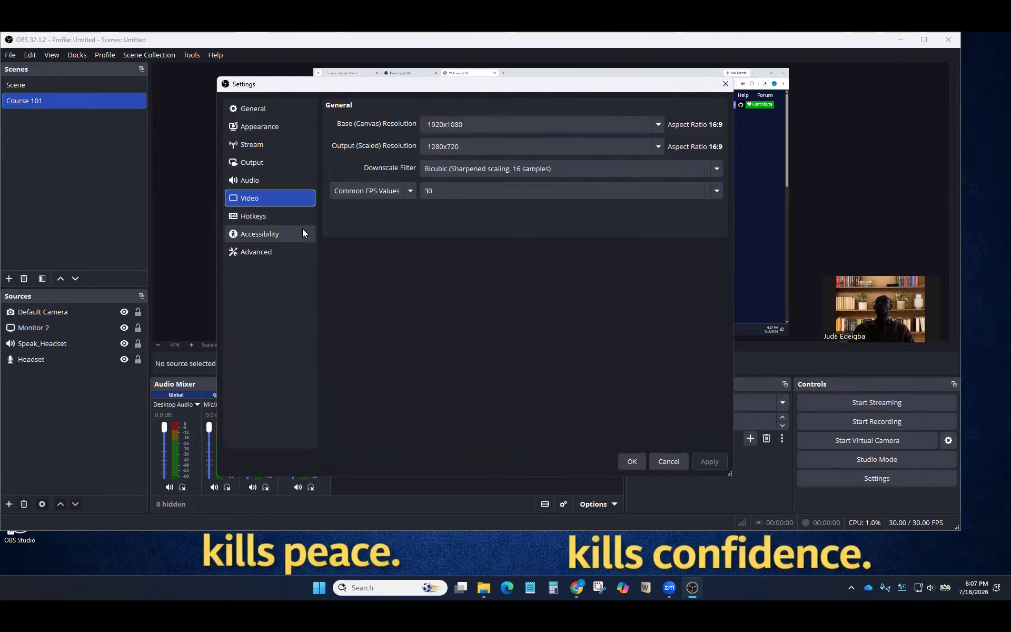
Step: Check the recording path in the output settings, look through its folder chooser, and cancel out of the settings
left_click(250, 165)
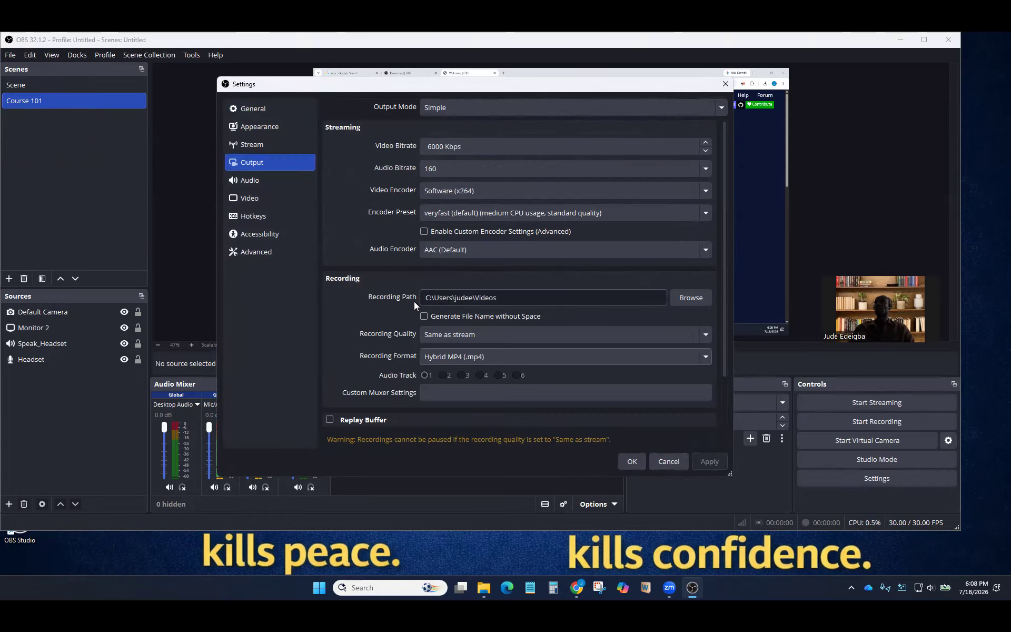
left_click(502, 301)
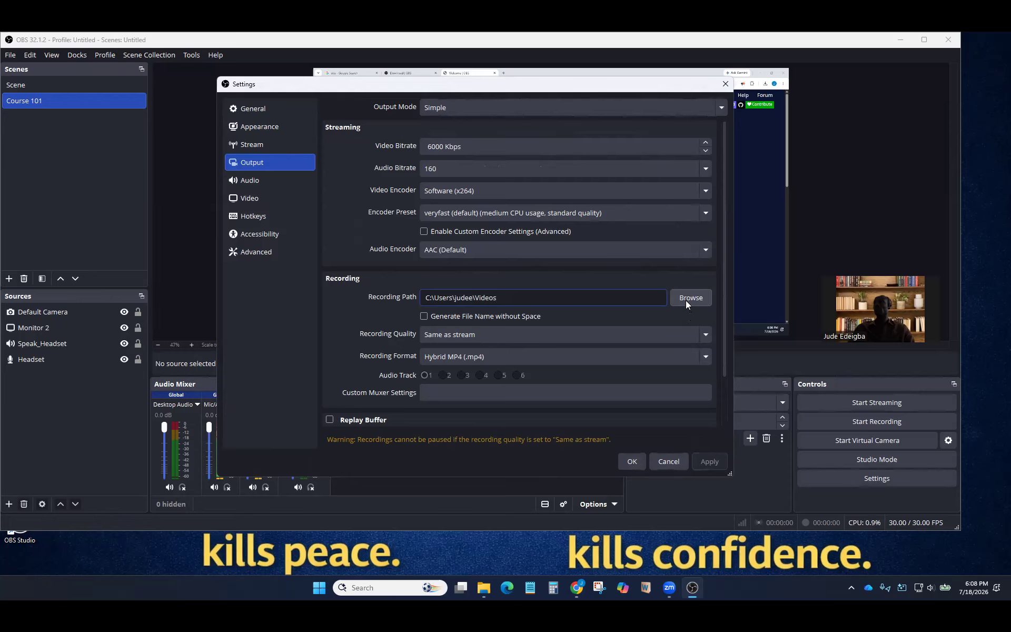
left_click(690, 298)
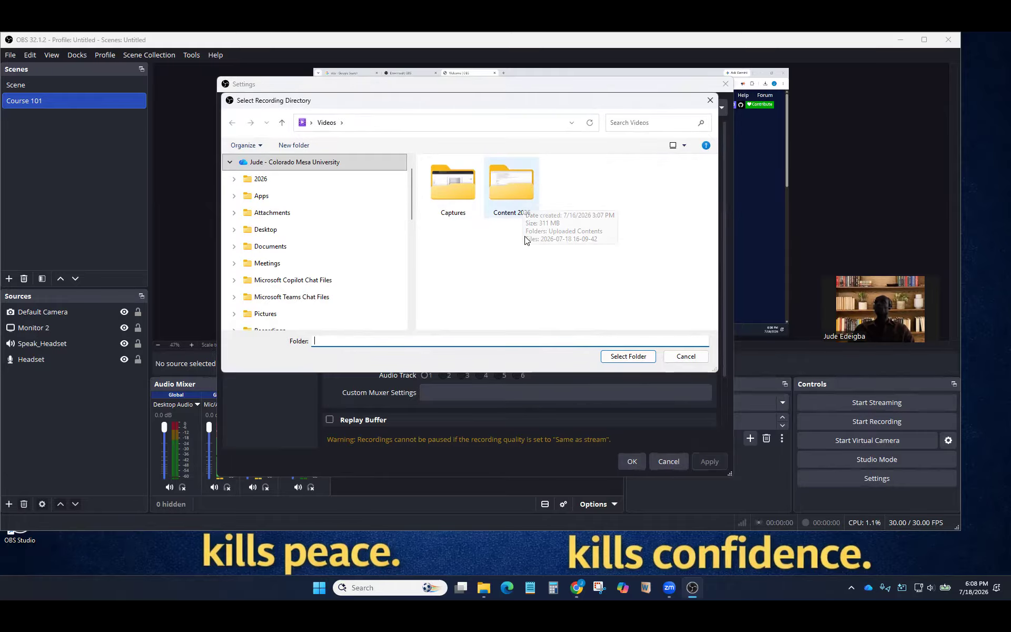
left_click(685, 357)
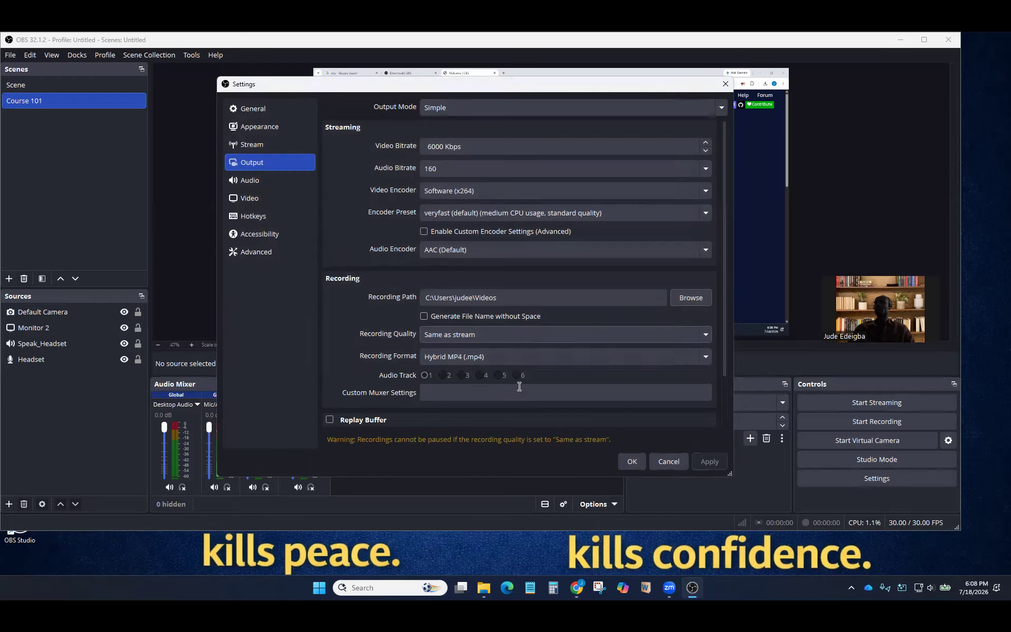
left_click(668, 461)
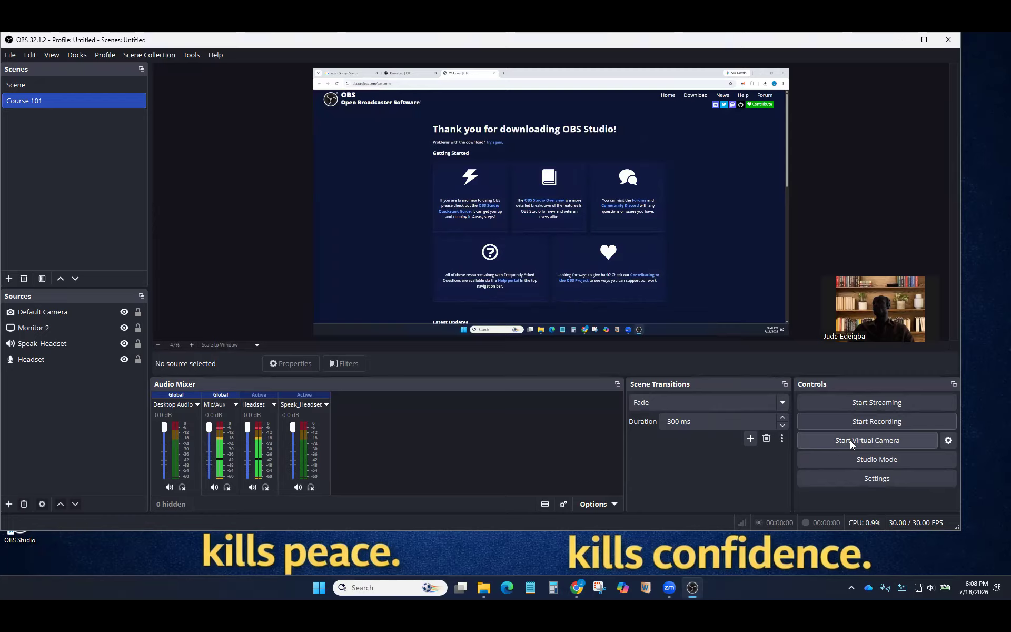